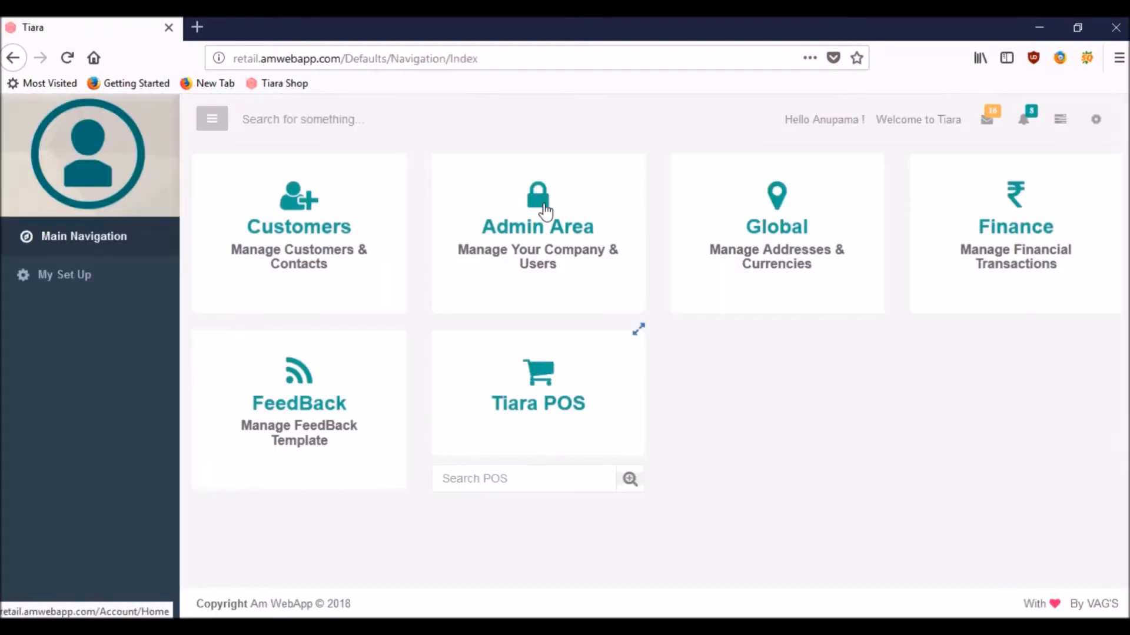
Step: Open a blank Create New Outlet form from Admin Area > Company Operations > Add POS
left_click(531, 207)
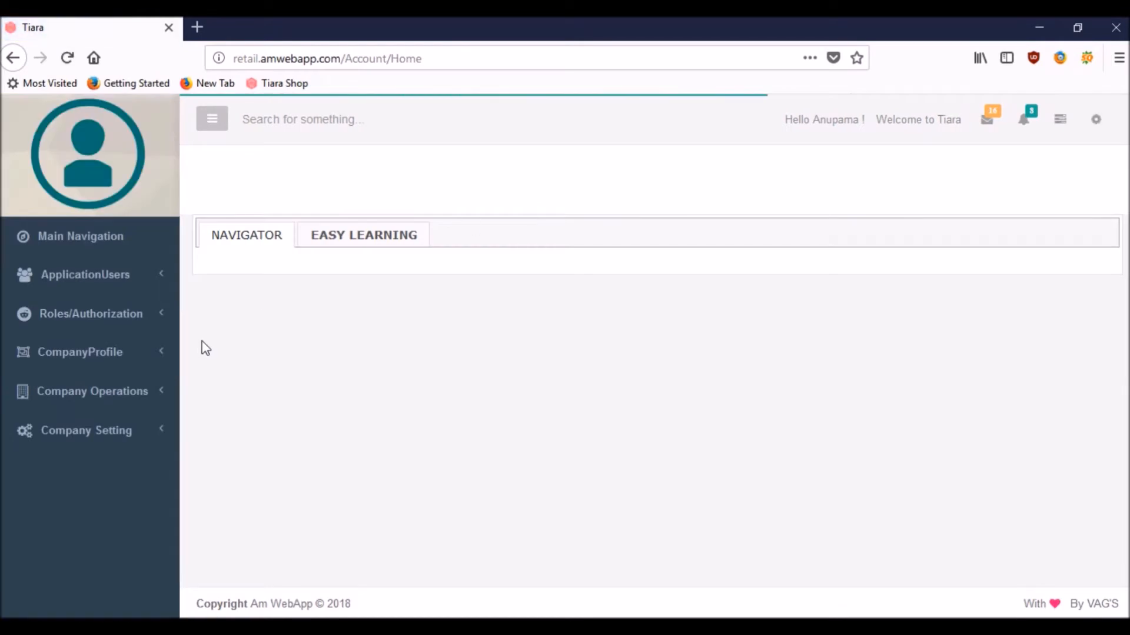
left_click(78, 391)
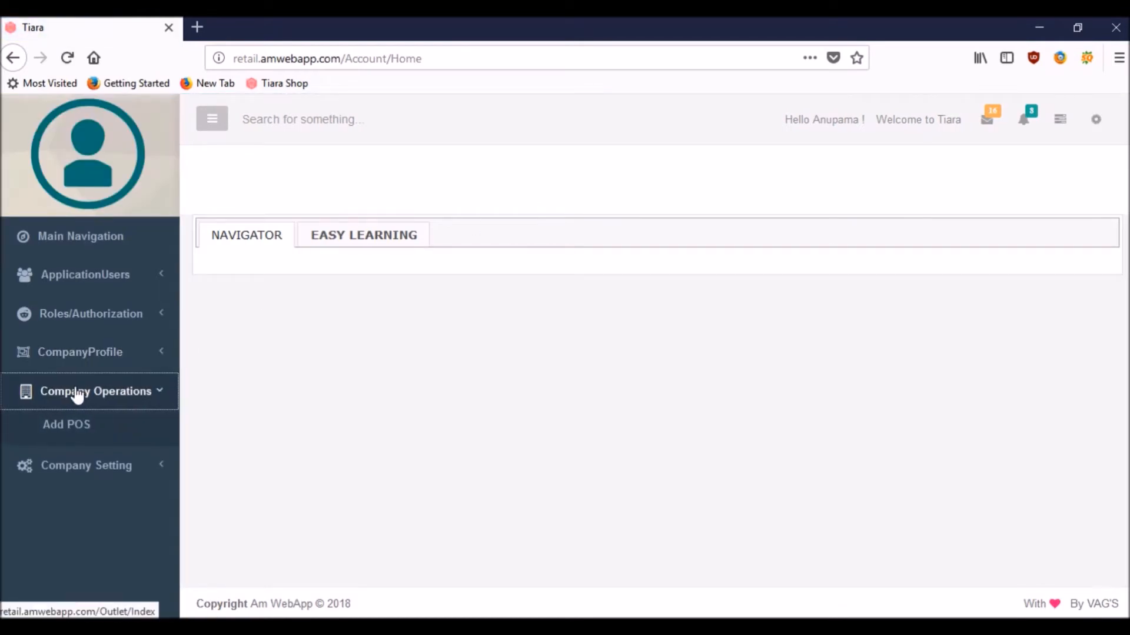
left_click(66, 431)
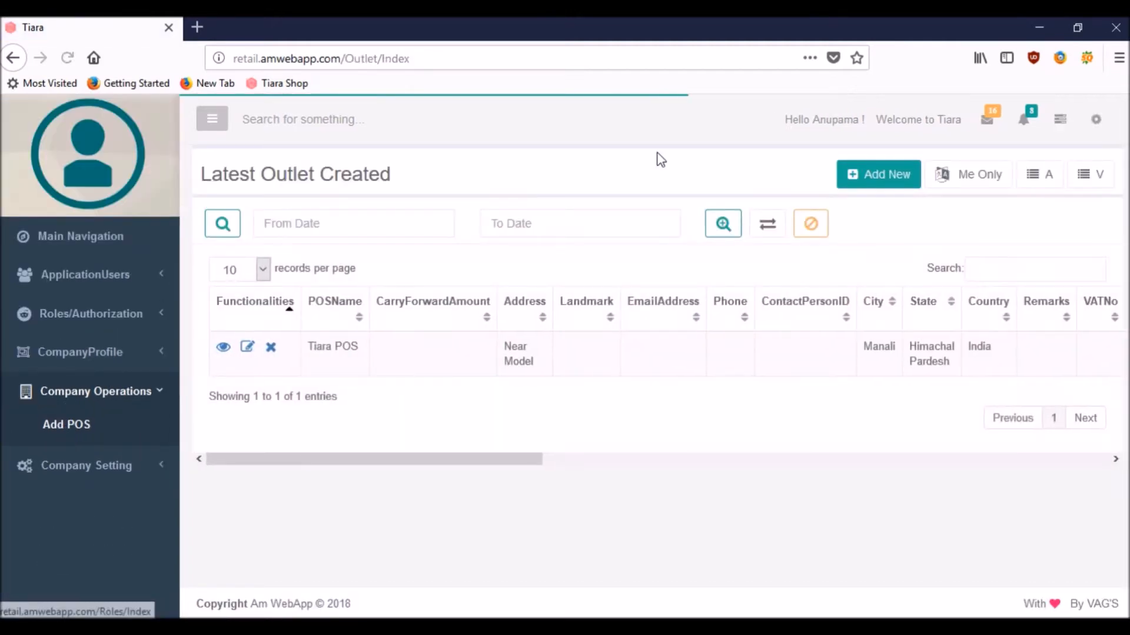
left_click(887, 176)
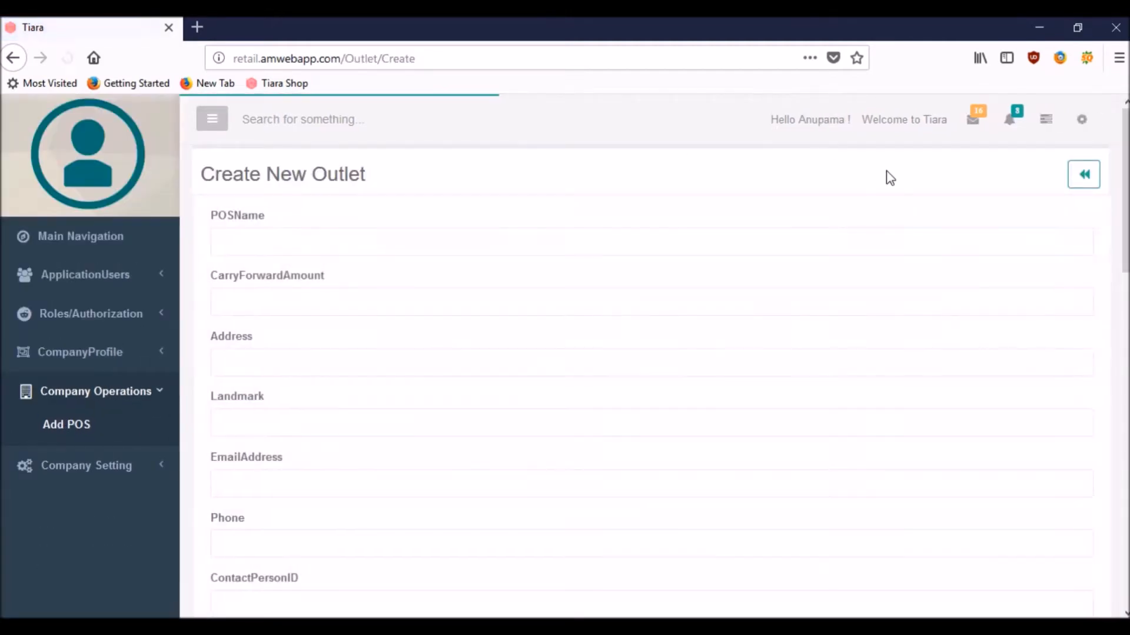
left_click(347, 232)
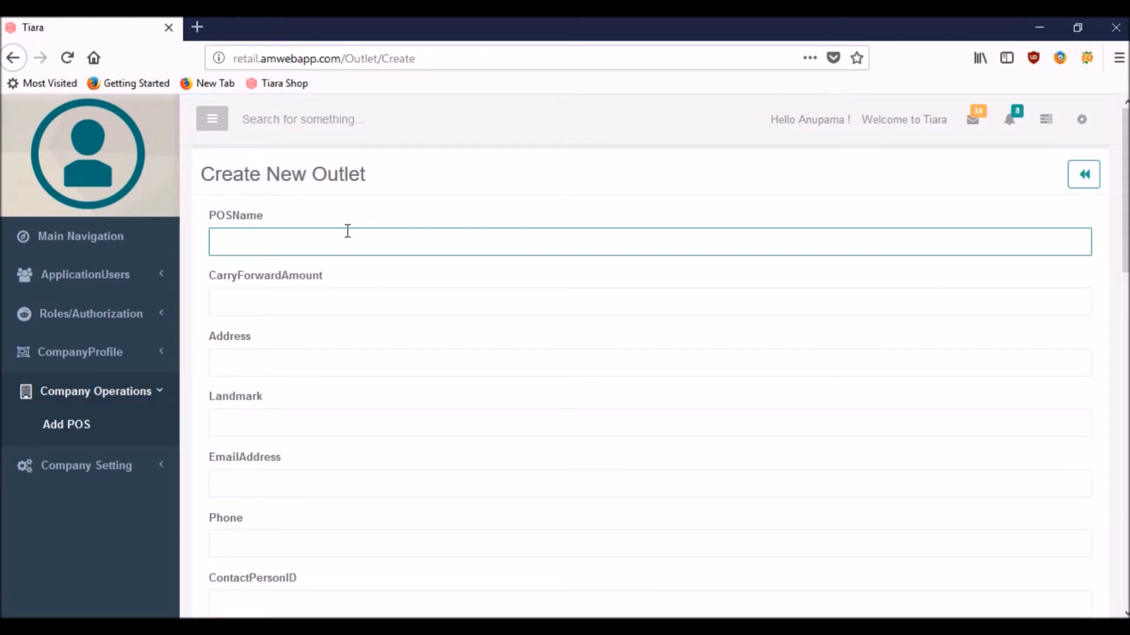
Step: Name the outlet Tiara POS Rajathan, with carry-forward 1000 and address rajasthan
type("Tiara")
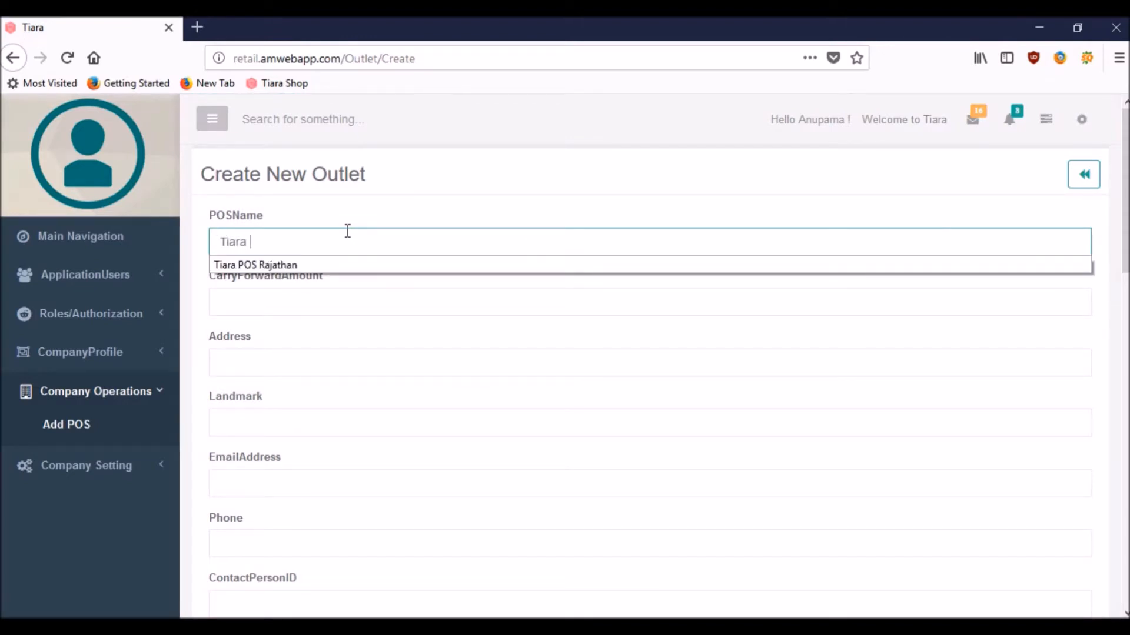
left_click(320, 265)
left_click(275, 300)
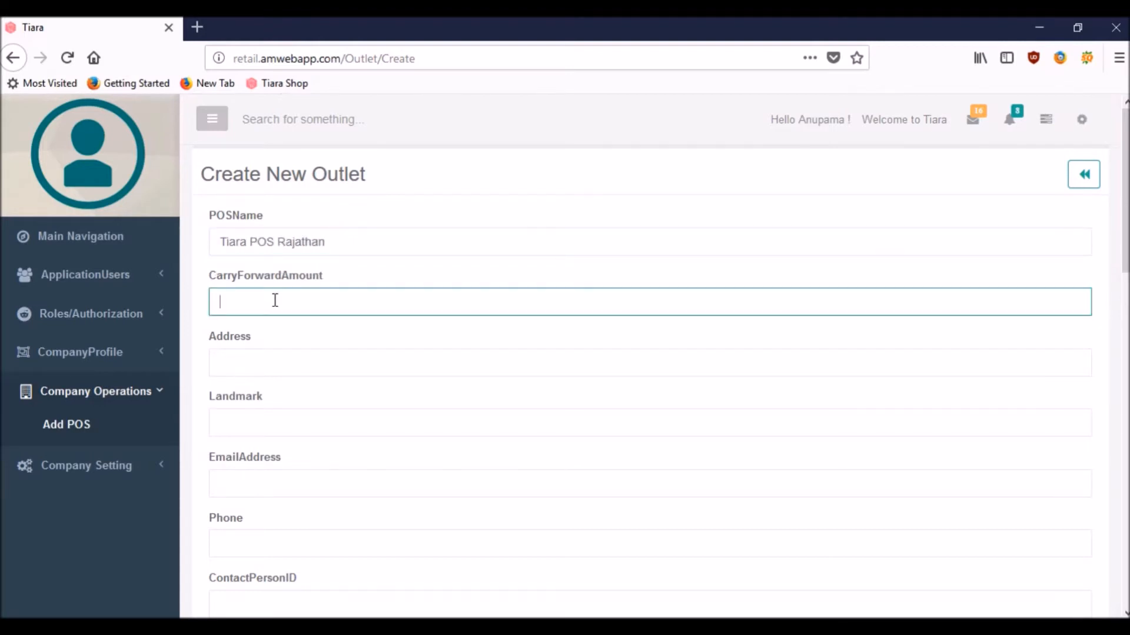
left_click(262, 351)
type("rajasthan")
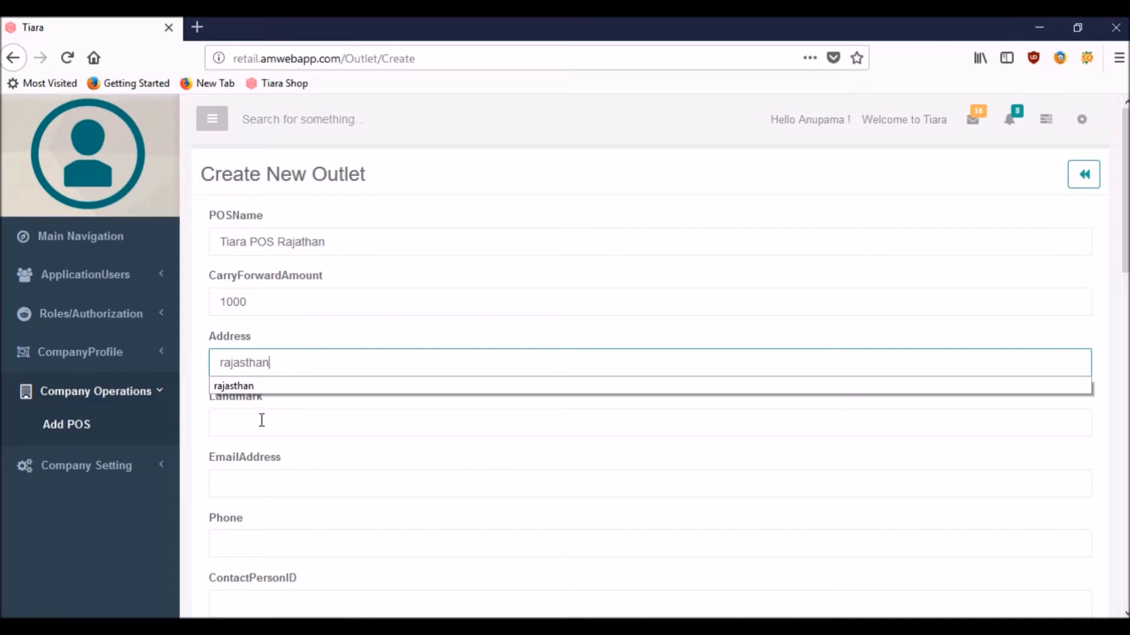
Step: Enter the outlet's e-mail address and phone number
left_click(240, 472)
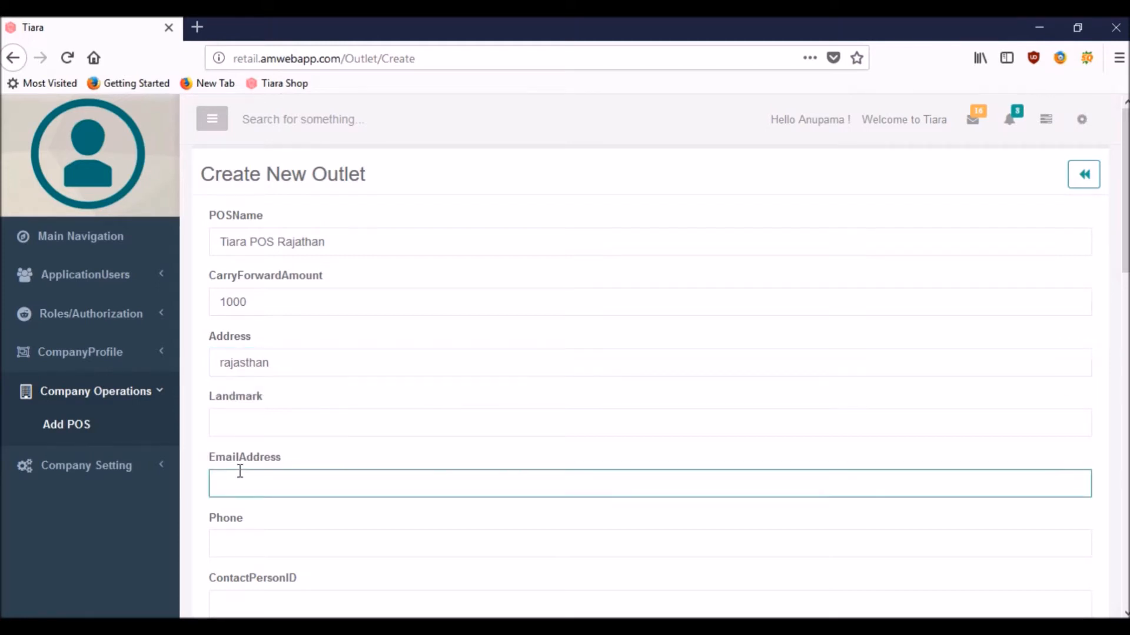
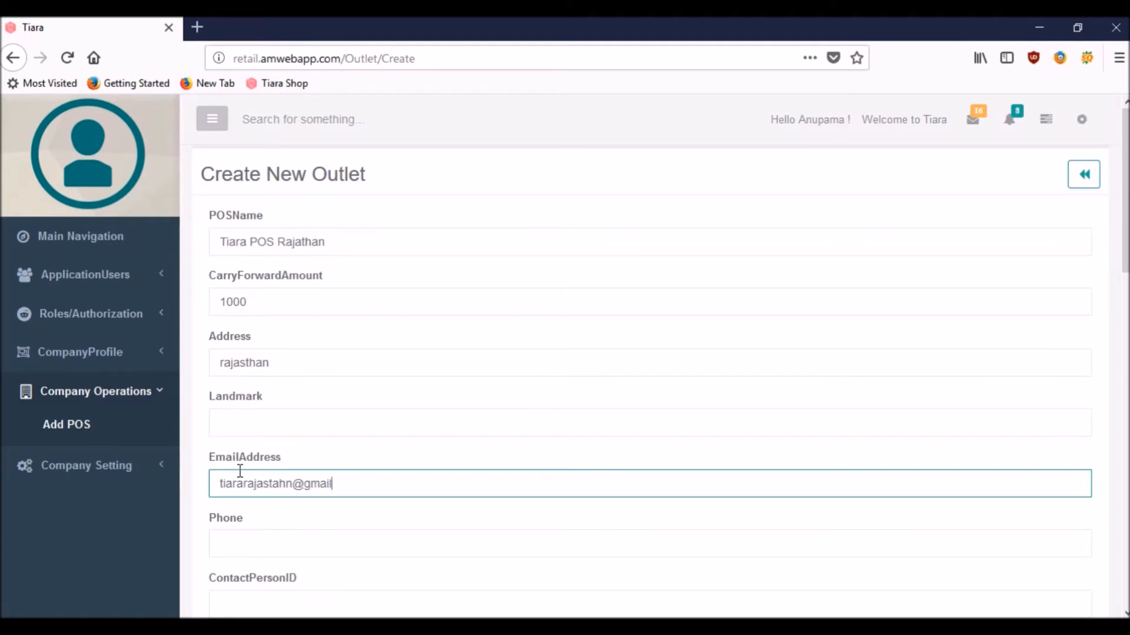
key("Tab")
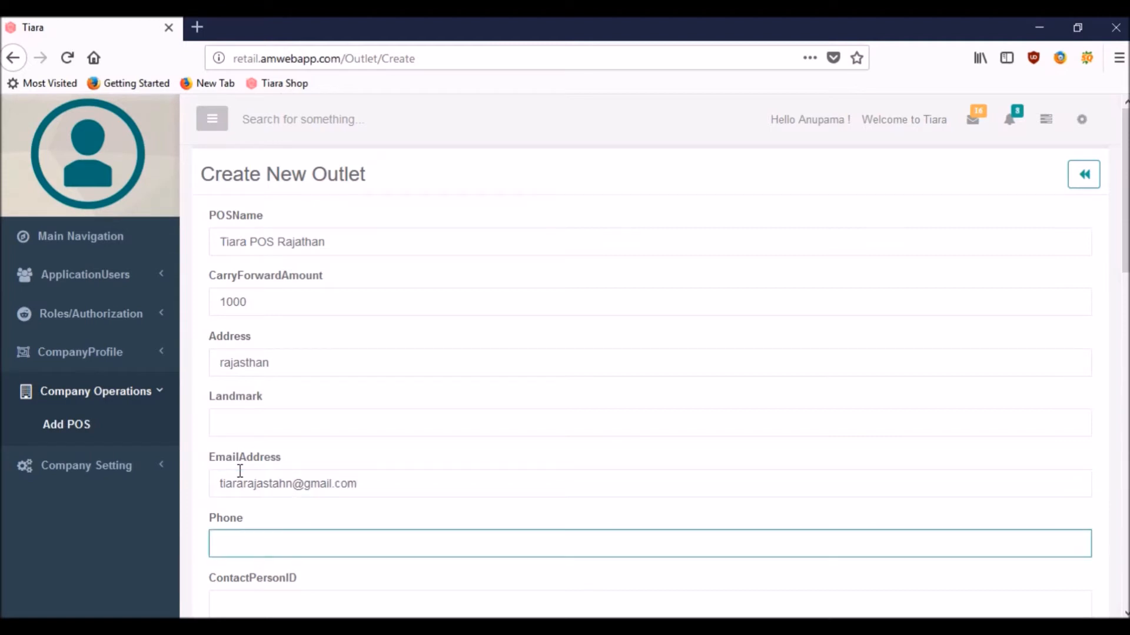
Step: Enter the outlet's contact person ID
left_click(204, 507)
scroll(205, 507, "down", 5)
left_click(284, 317)
type("M")
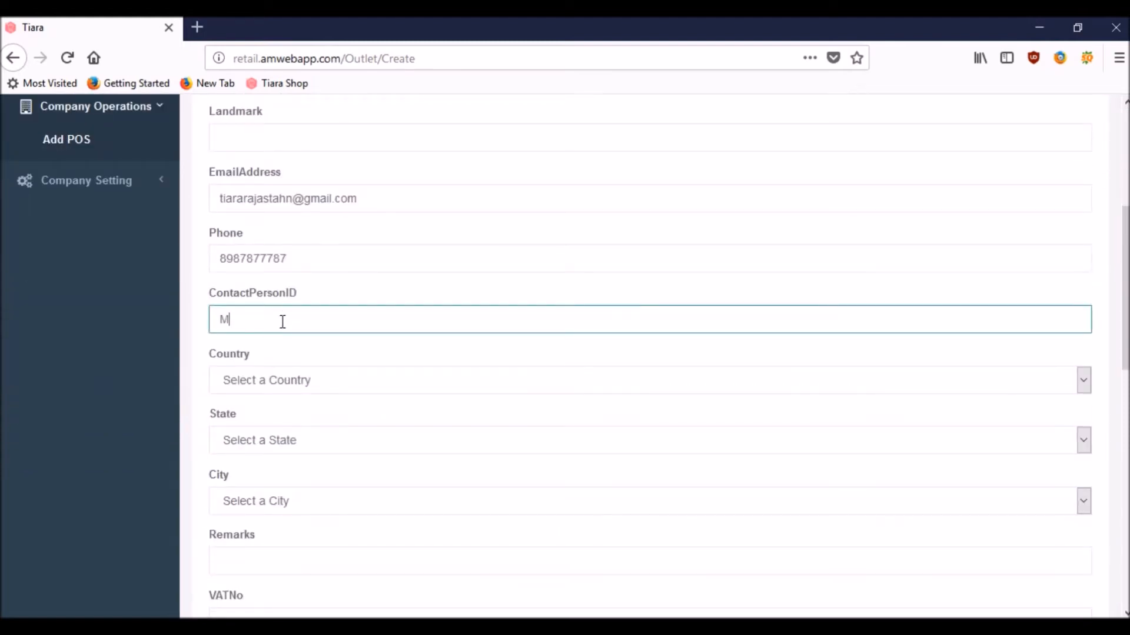
type("r.ABC")
Step: Set the outlet location to India, Rajasthan, Jaipur
left_click(275, 380)
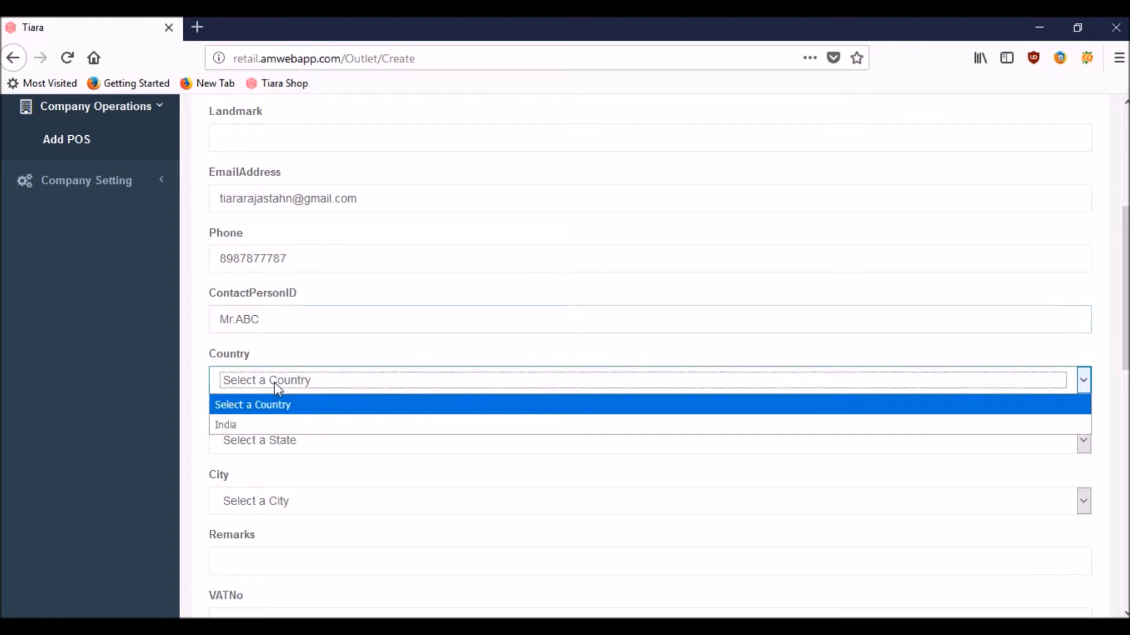
left_click(275, 424)
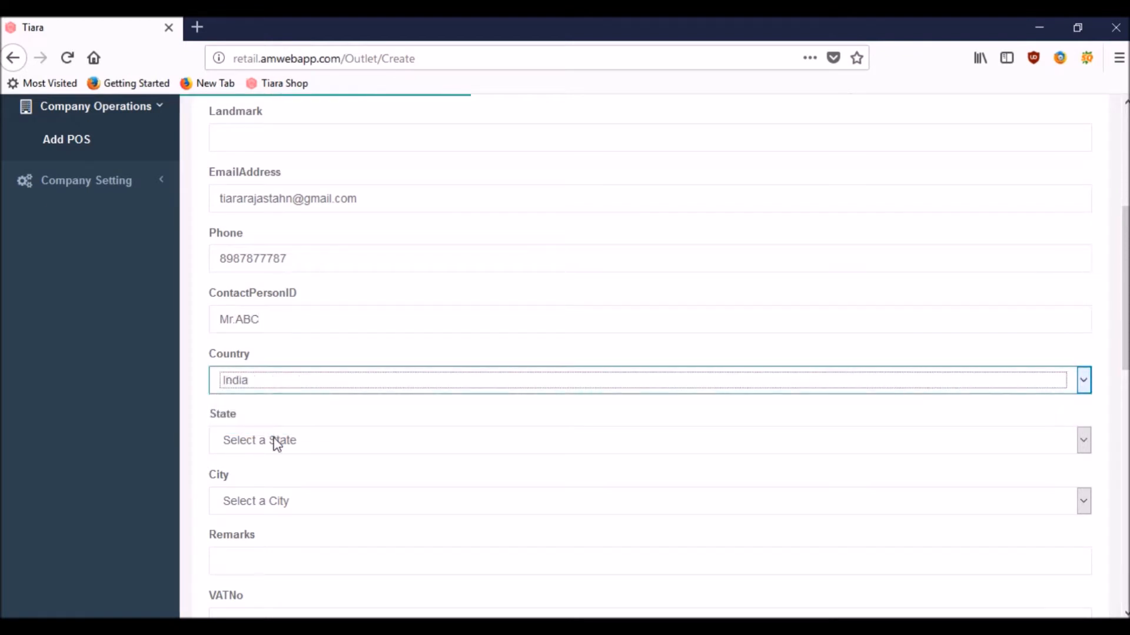
left_click(276, 443)
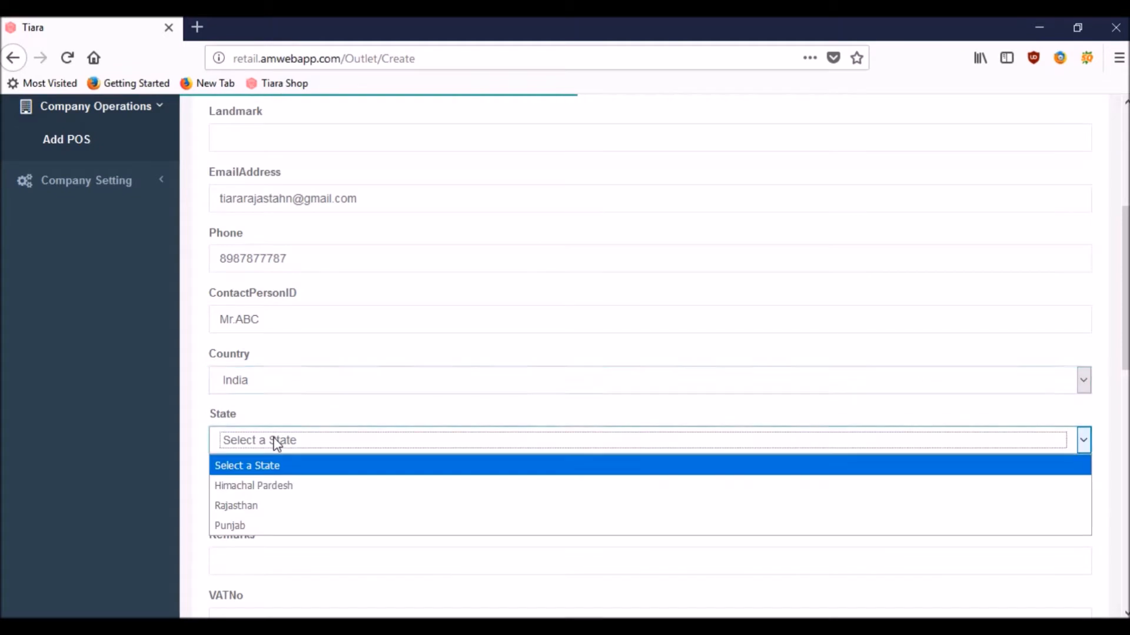
left_click(274, 505)
left_click(259, 505)
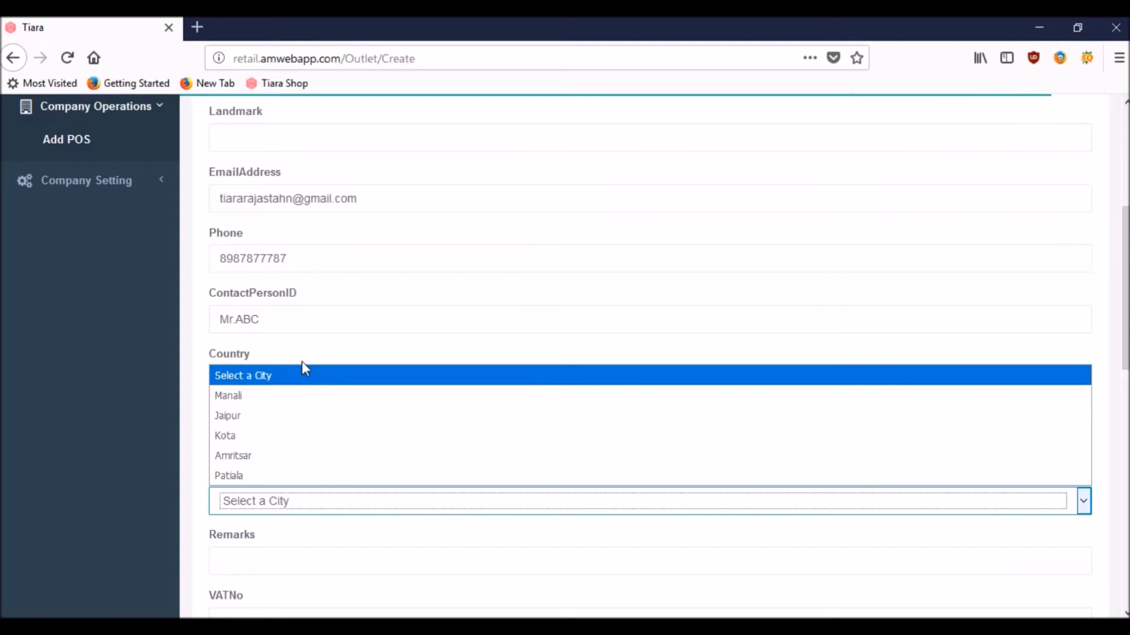
left_click(273, 415)
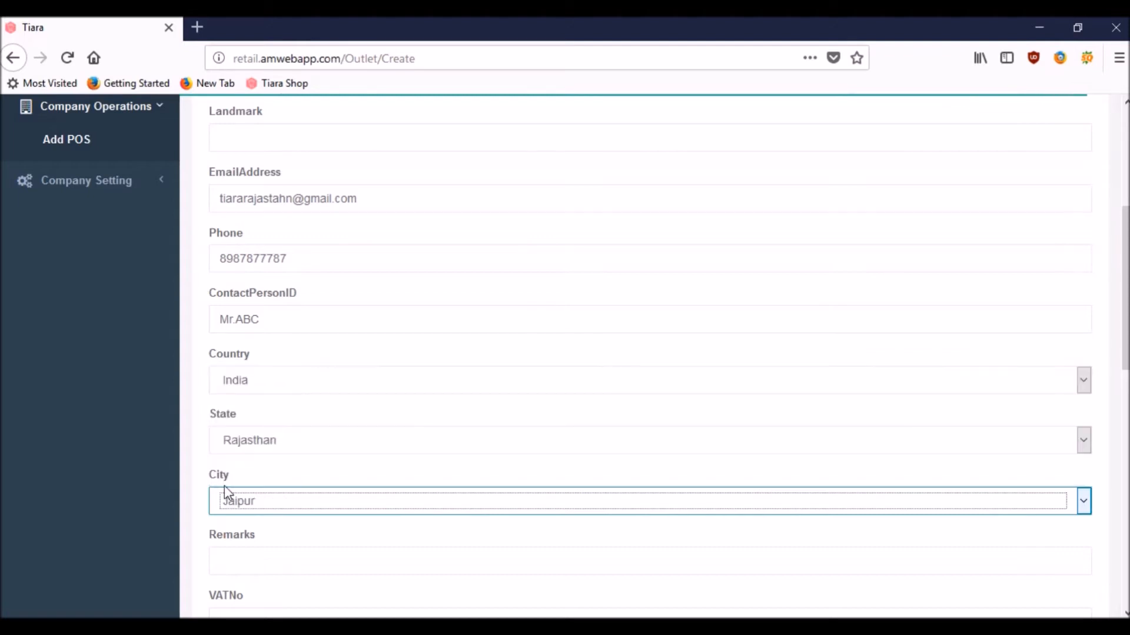
left_click(197, 504)
Step: Create the Tiara POS Rajathan outlet with the entered details
scroll(198, 505, "down", 6)
scroll(200, 506, "down", 3)
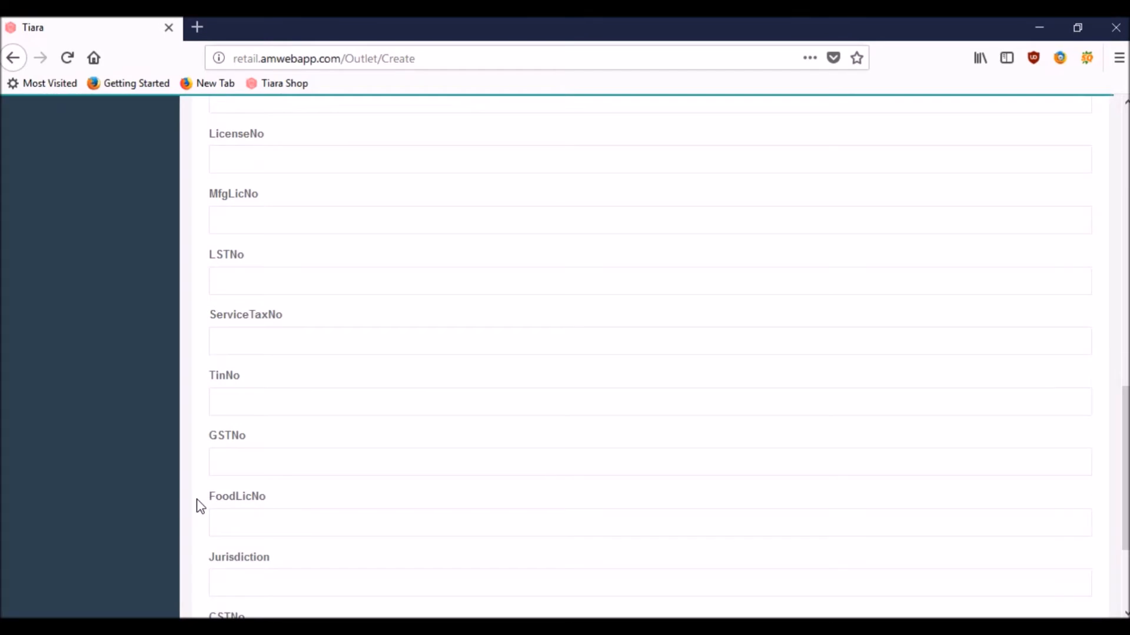
scroll(200, 506, "down", 3)
left_click(236, 522)
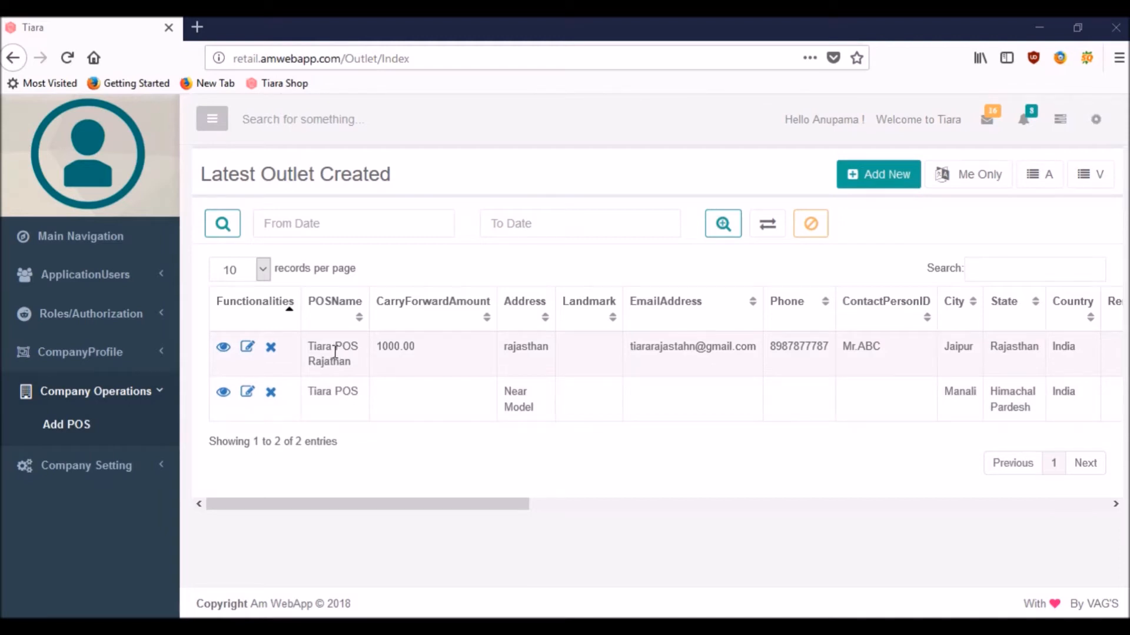
Step: Begin another new outlet from the Latest Outlet Created list
left_click(871, 175)
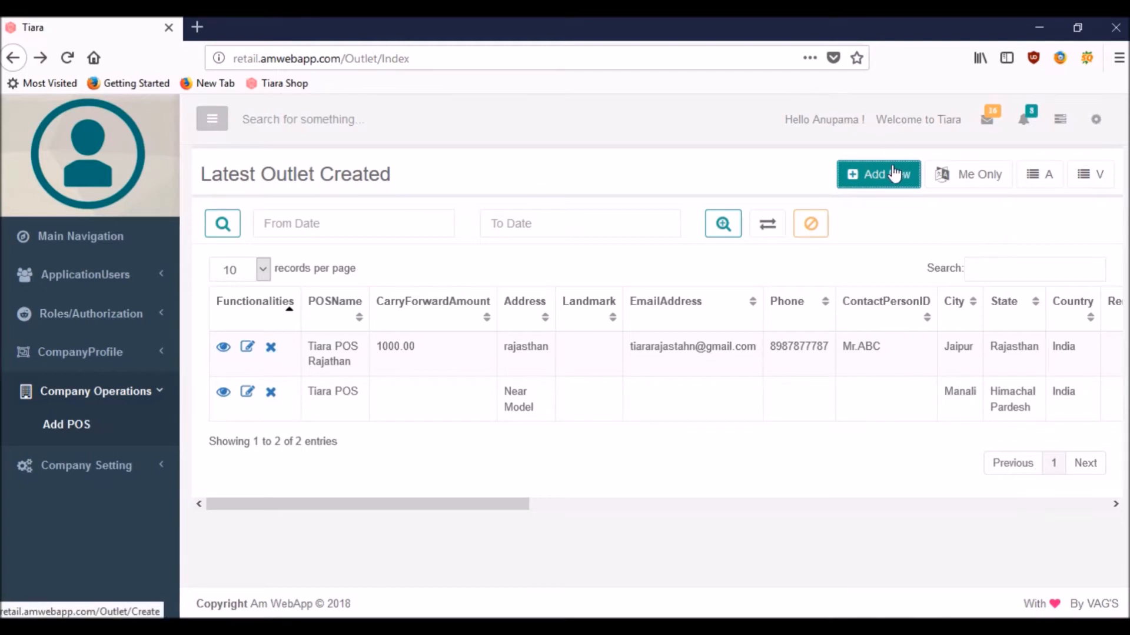
left_click(891, 176)
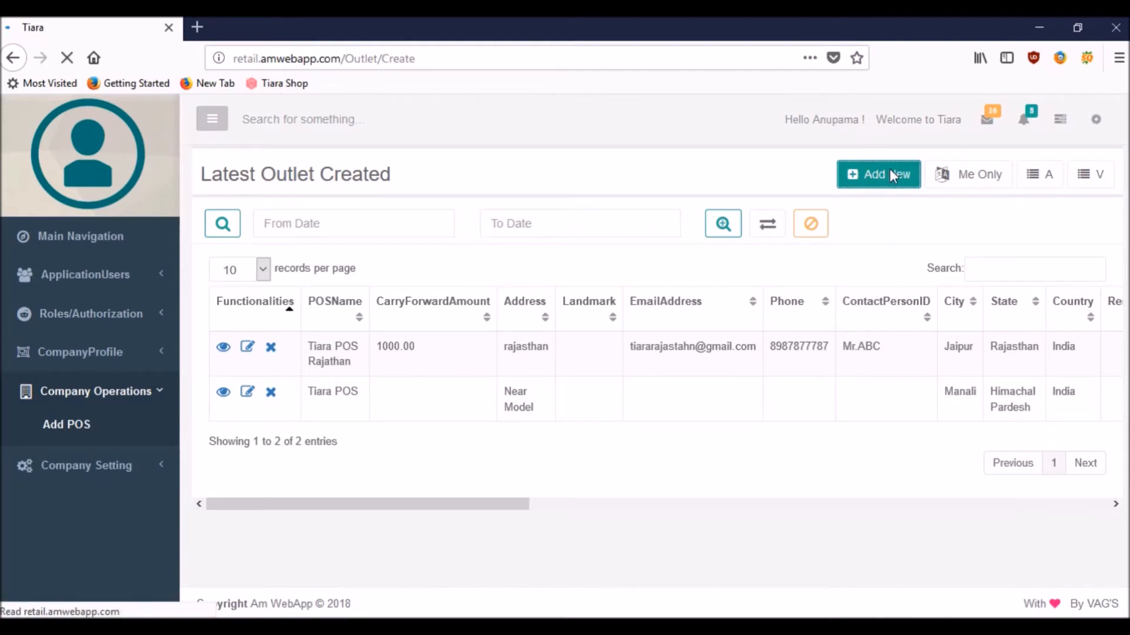
Step: Name the second outlet Tiara POS Punjab with a carry-forward amount of 2000
left_click(315, 236)
type("Tiara Po")
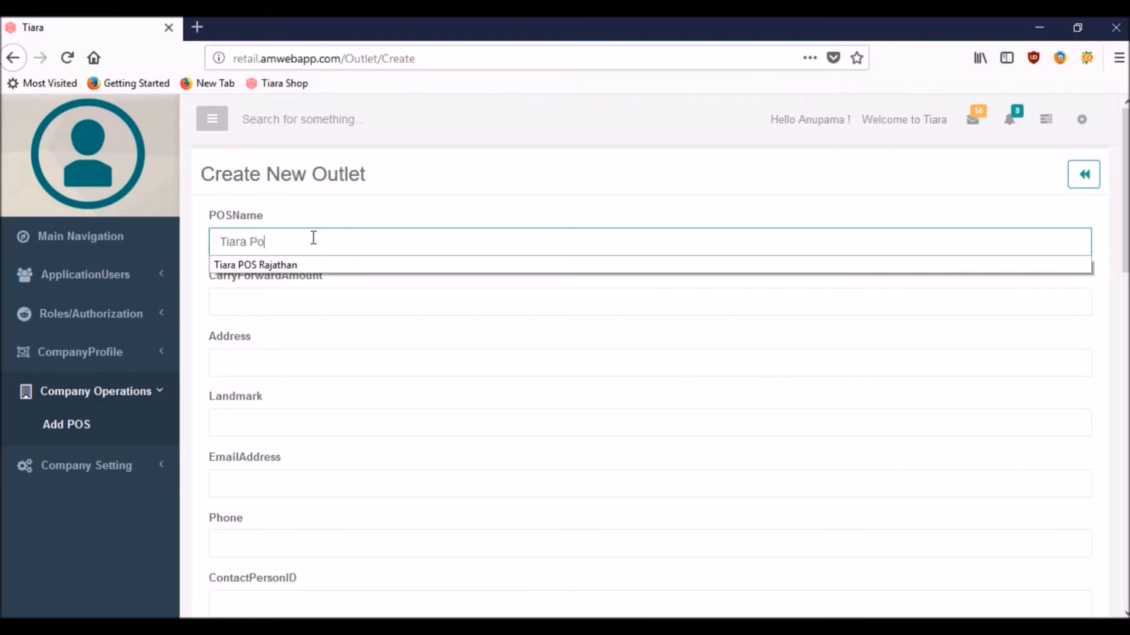
type("S Punjab")
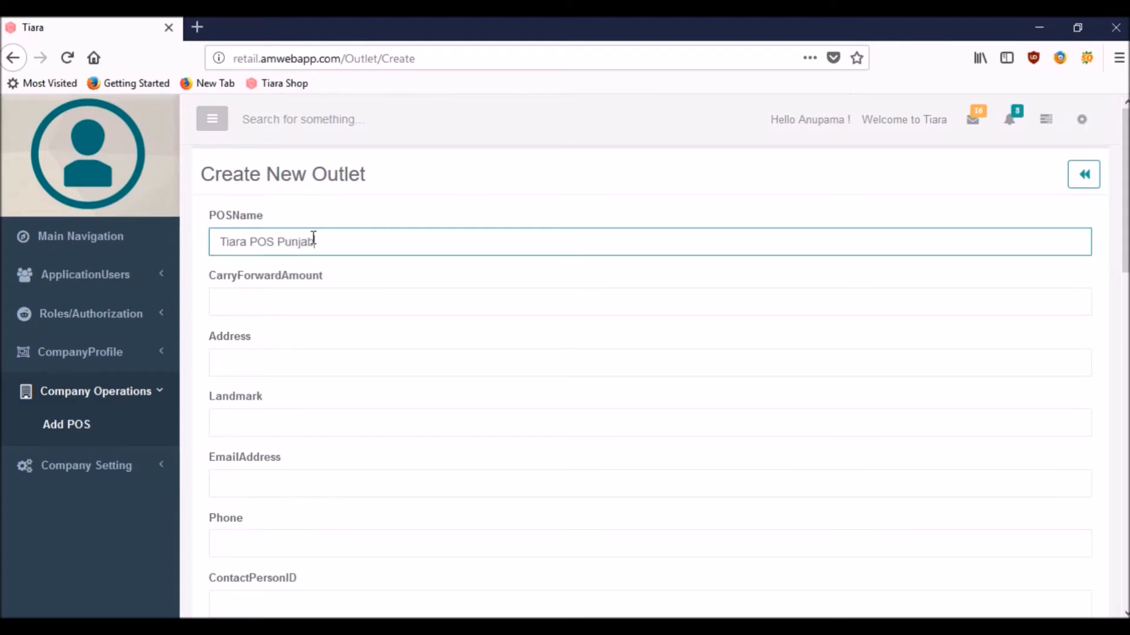
left_click(247, 304)
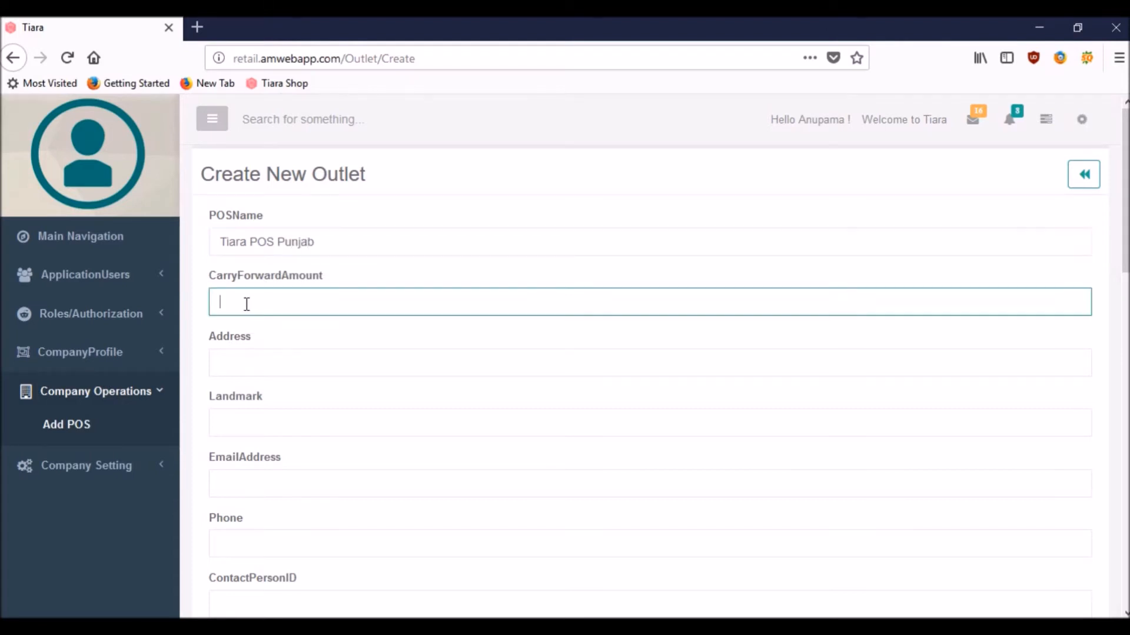
type("2000")
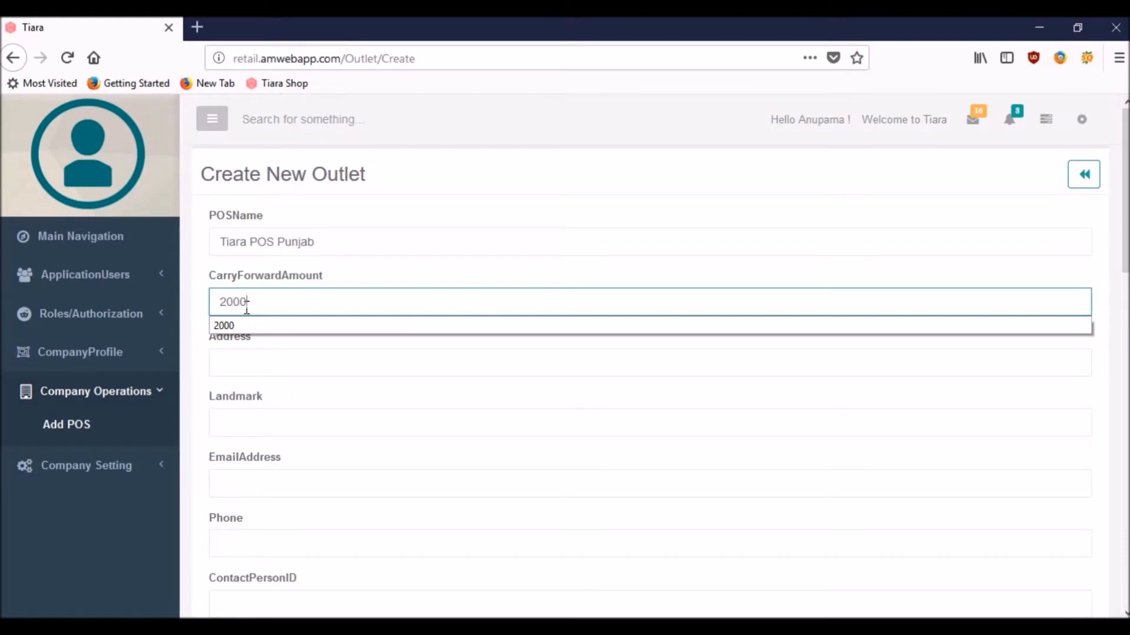
left_click(232, 362)
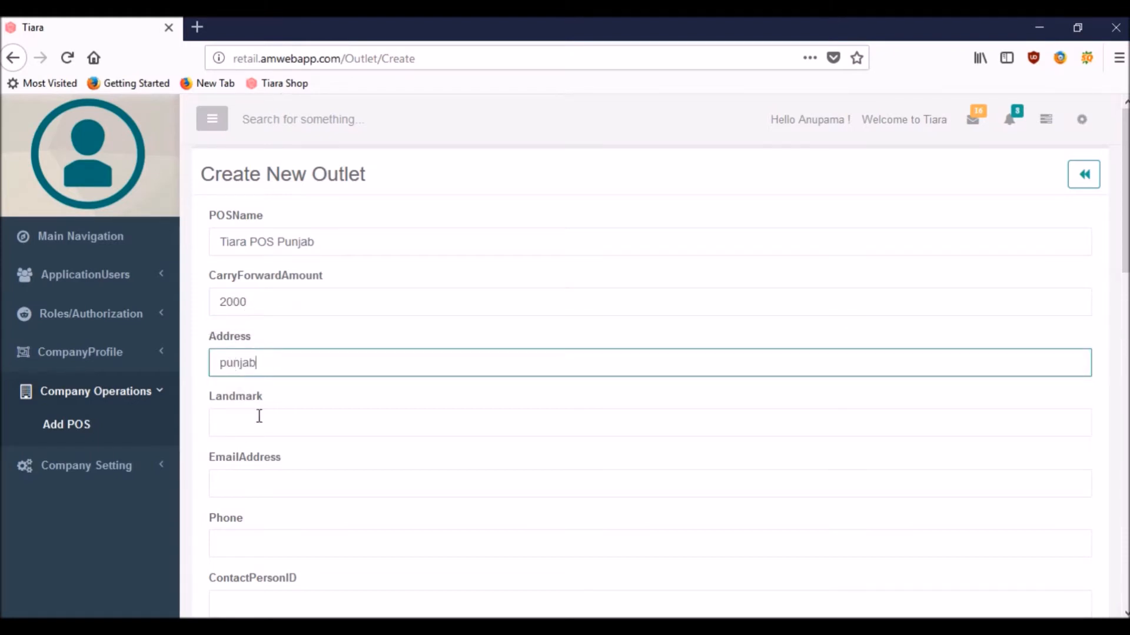
Step: Enter the outlet's e-mail, phone number and contact person
left_click(251, 483)
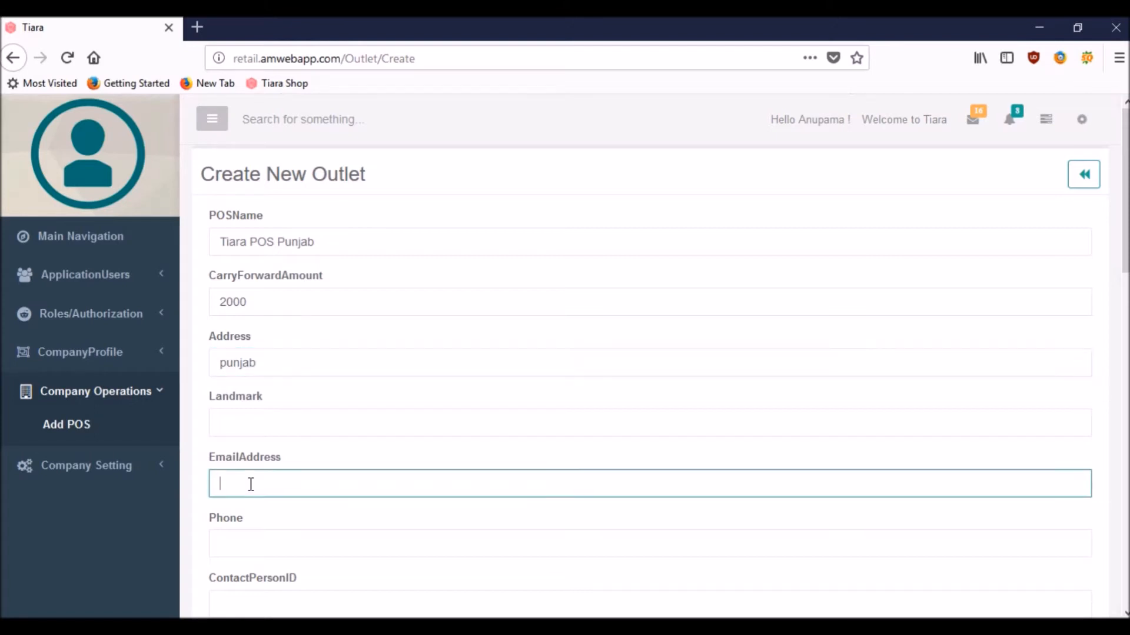
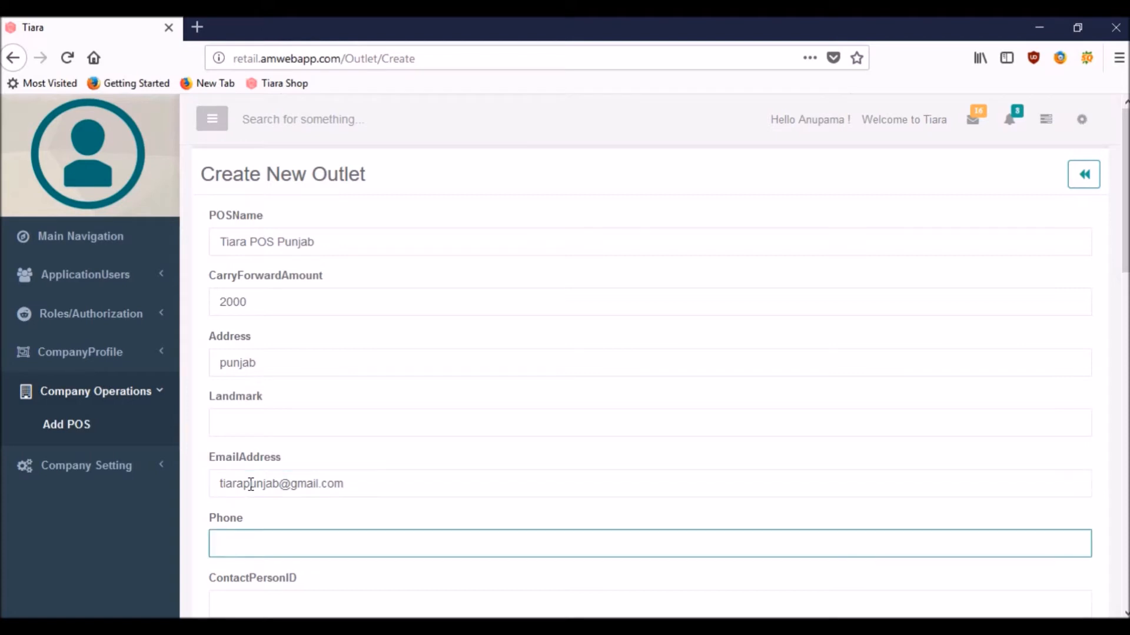
left_click(200, 552)
scroll(202, 552, "down", 3)
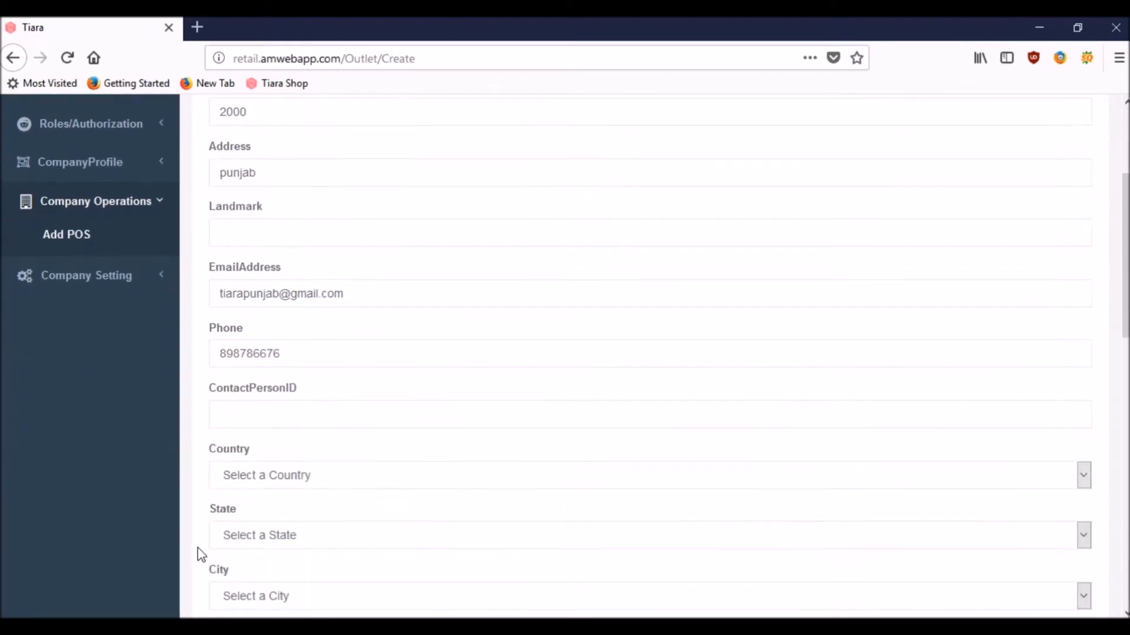
left_click(283, 416)
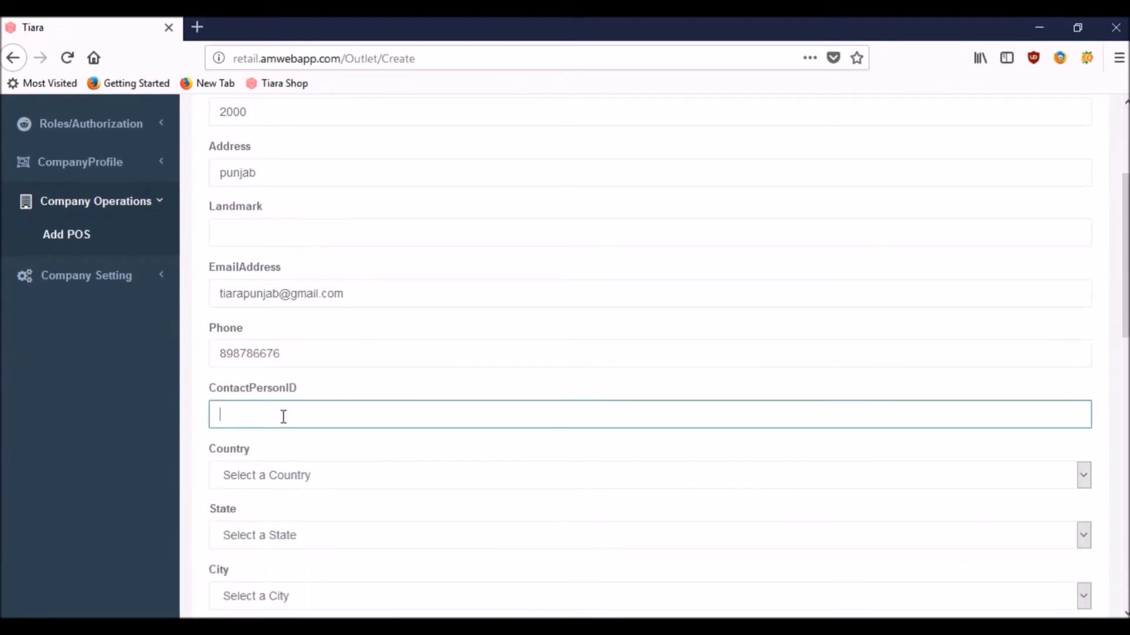
type("Mr.xyz")
Step: Set the outlet location to India, Punjab, Amritsar
left_click(270, 478)
left_click(275, 520)
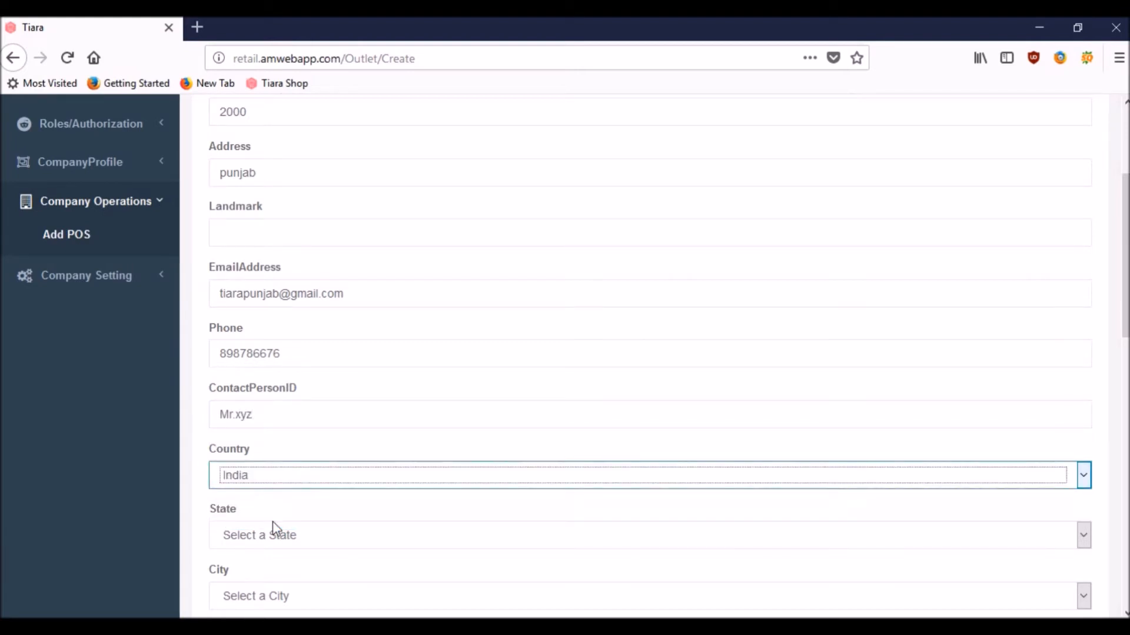
left_click(272, 540)
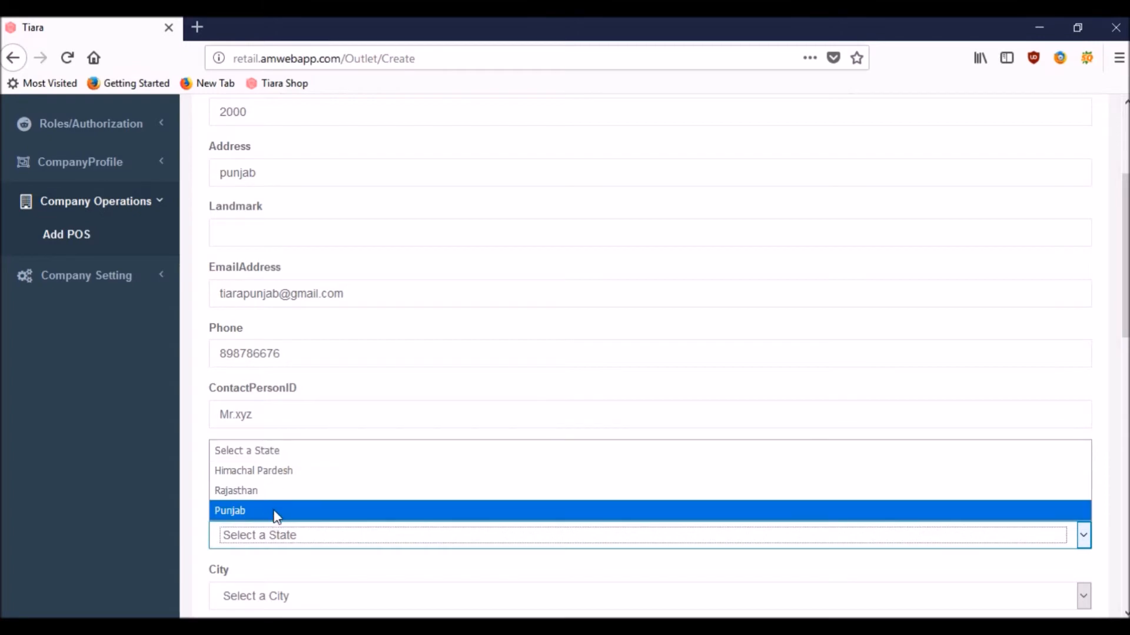
left_click(275, 516)
scroll(189, 517, "down", 3)
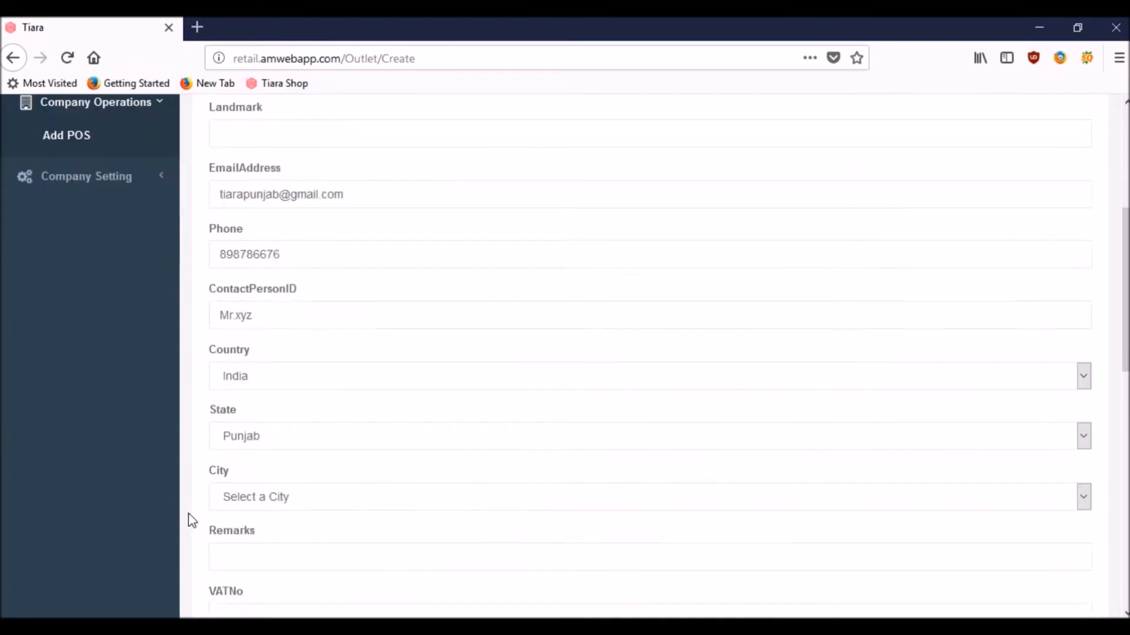
scroll(188, 513, "down", 3)
left_click(284, 407)
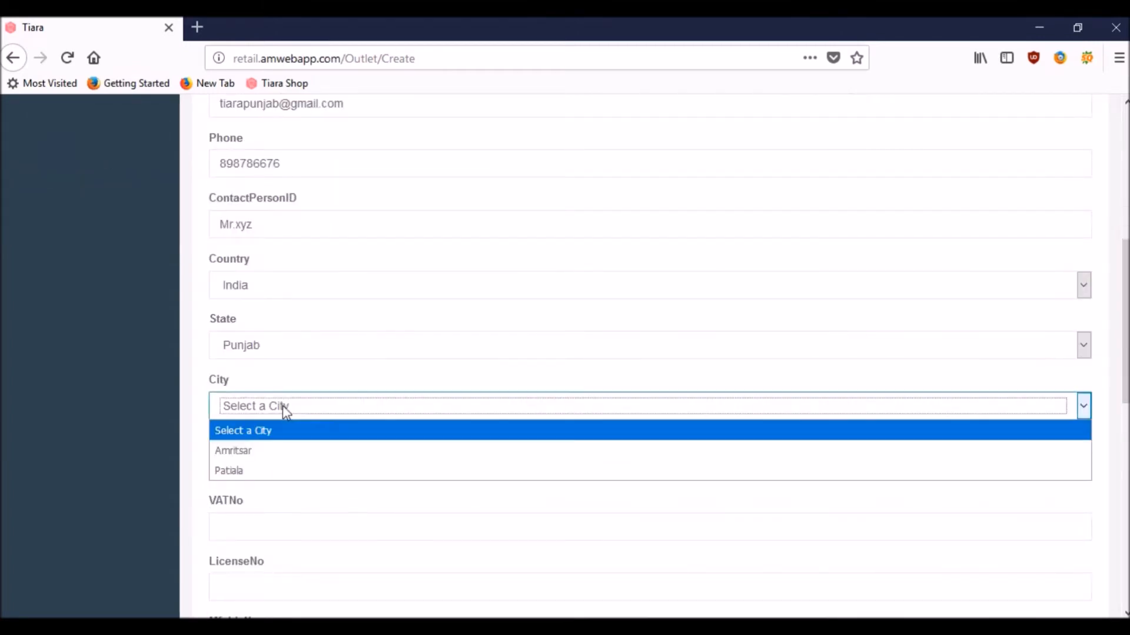
left_click(268, 456)
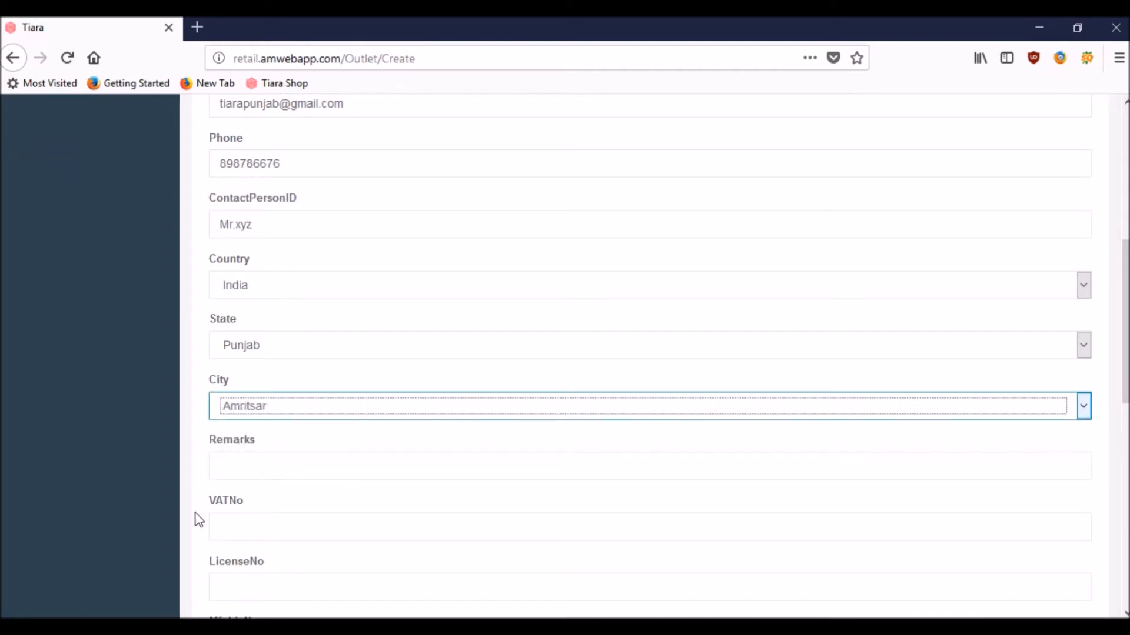
Step: Save the Tiara POS Punjab outlet
left_click(193, 502)
scroll(194, 502, "down", 3)
scroll(194, 503, "down", 6)
left_click(230, 590)
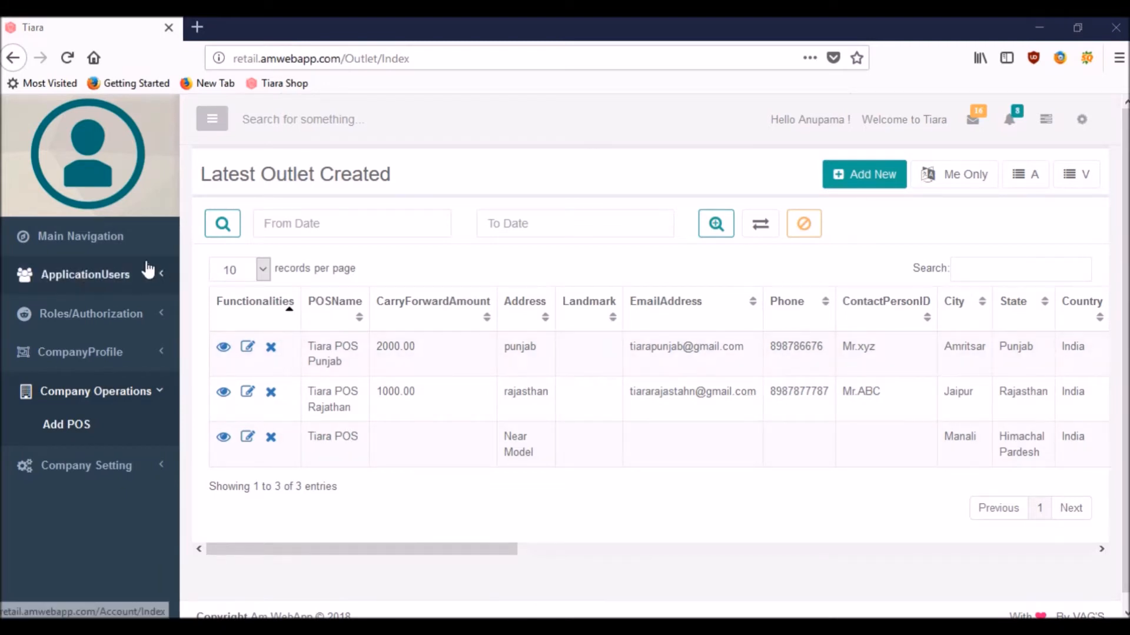
Step: Open the Users list under ApplicationUsers
left_click(84, 282)
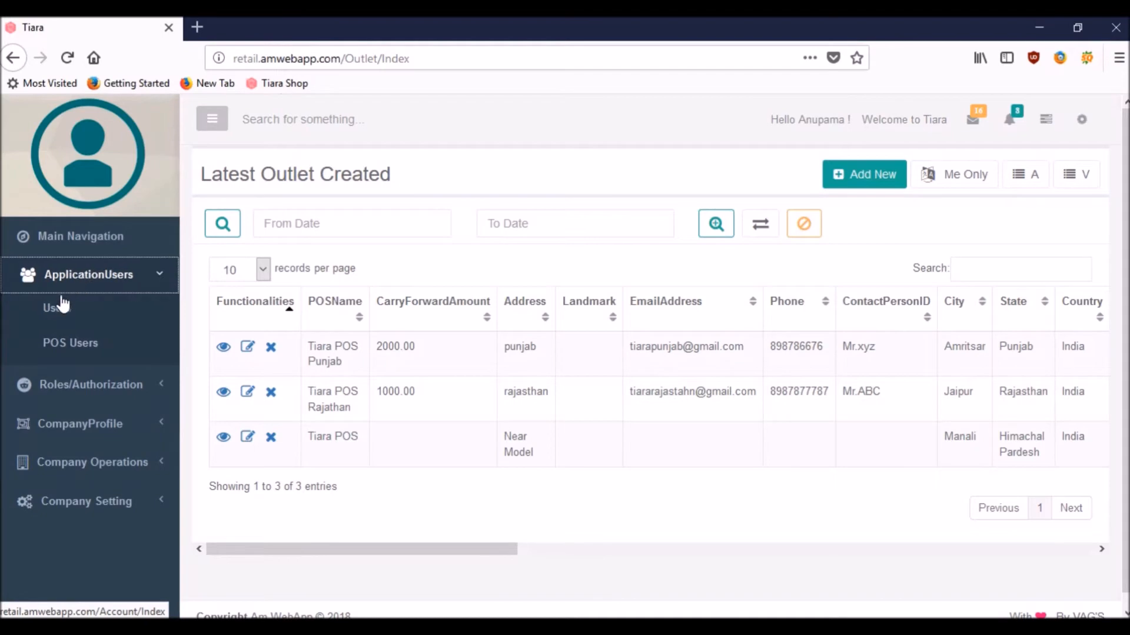
left_click(63, 312)
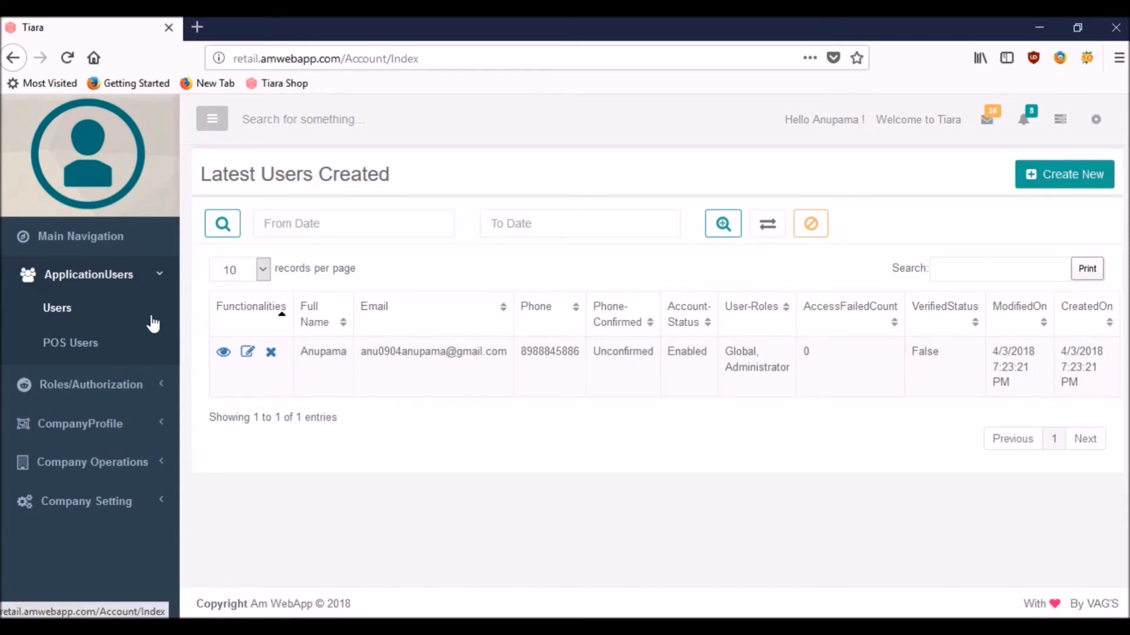
Step: Open outlet authorization for the user from the POS Users list
left_click(80, 347)
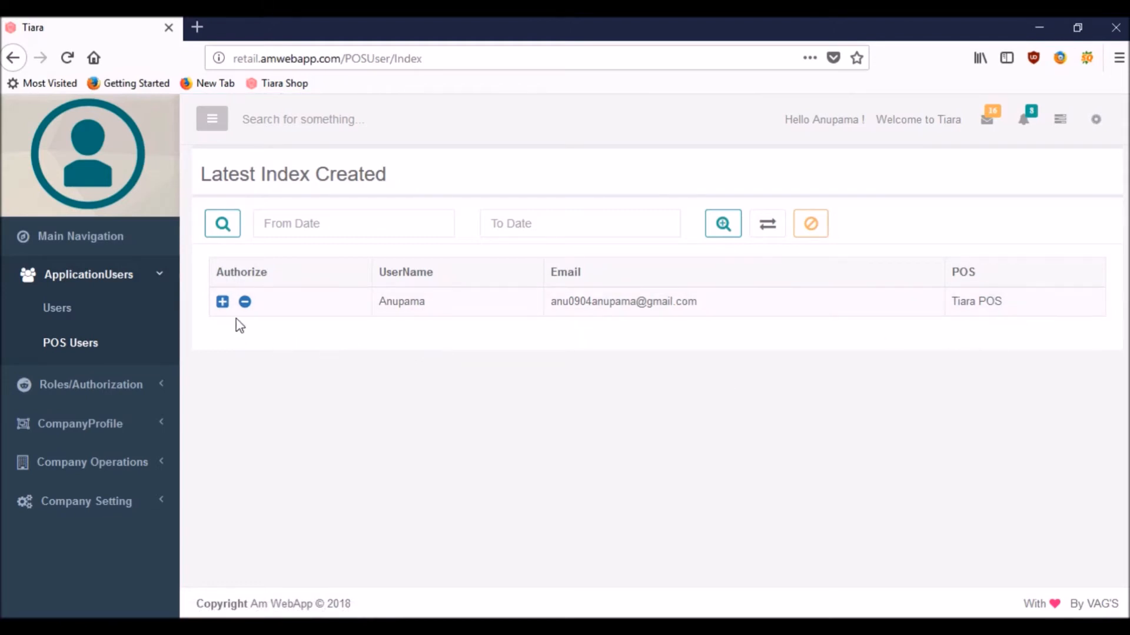
left_click(222, 303)
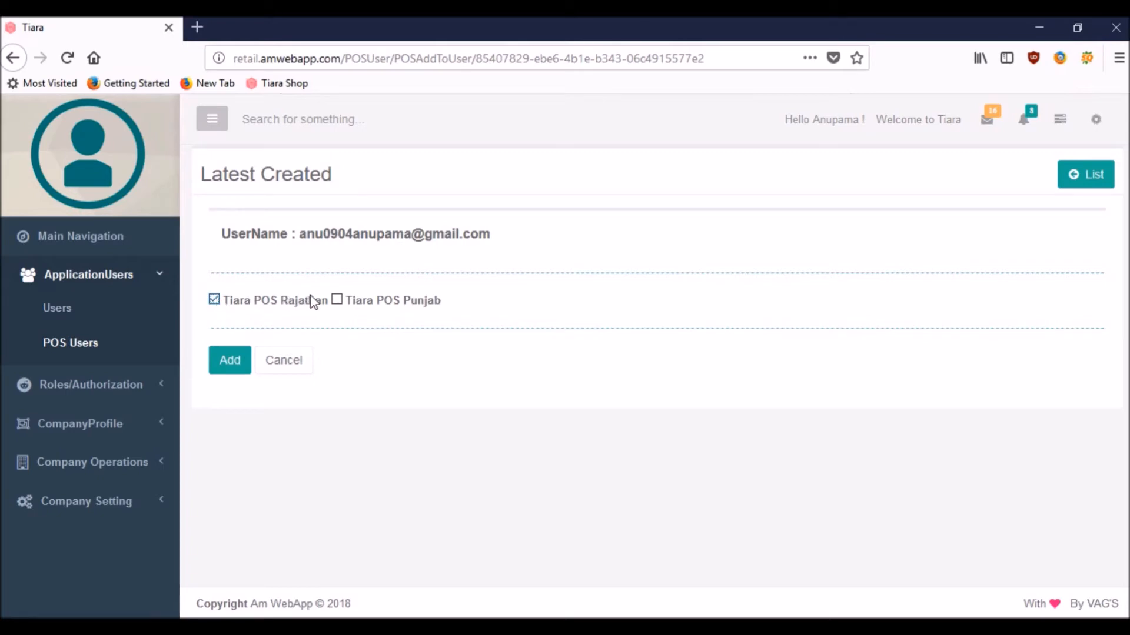
Step: Grant the user access to Tiara POS Punjab and return to Main Navigation
left_click(338, 301)
left_click(230, 365)
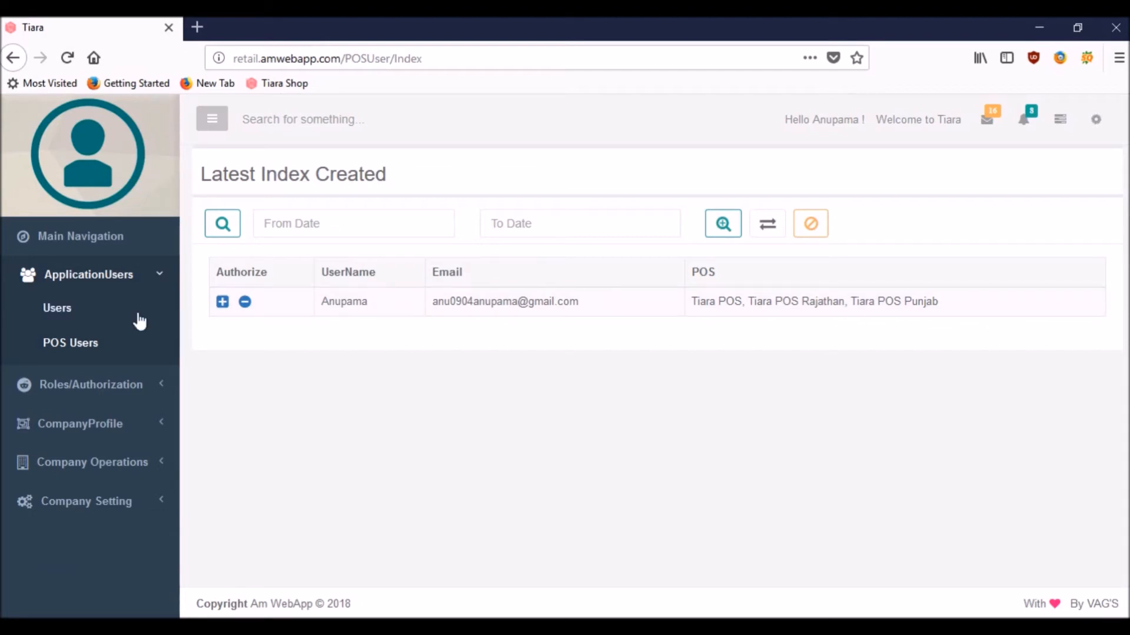
left_click(84, 241)
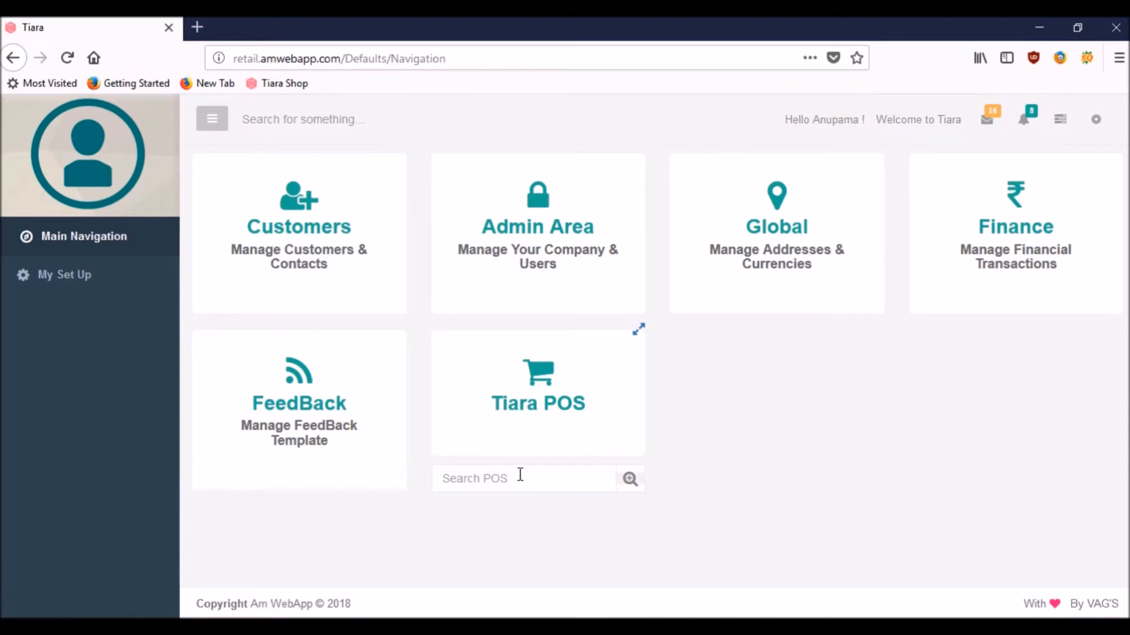
Step: Search 'tiar' and expand the Tiara POS tile to show its three outlets
left_click(476, 480)
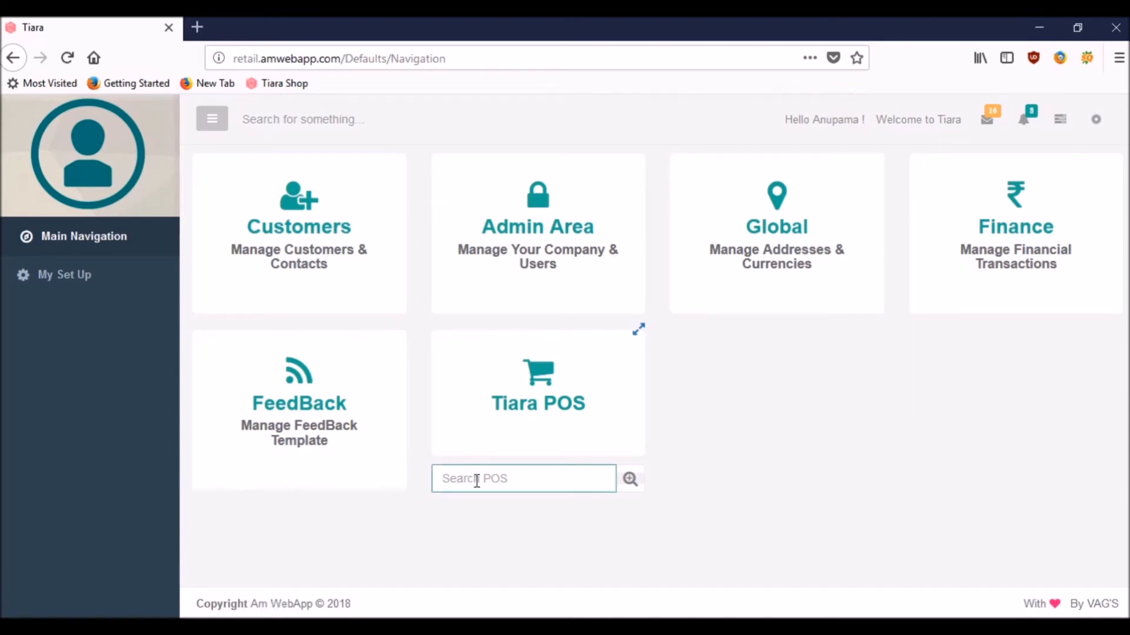
type("tiar")
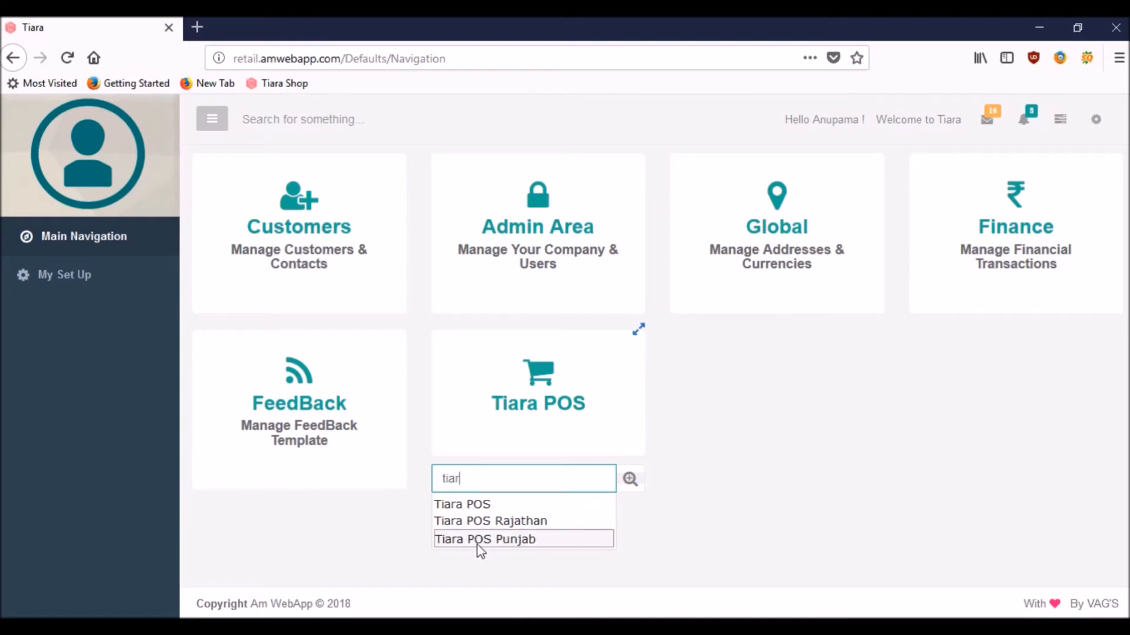
left_click(640, 335)
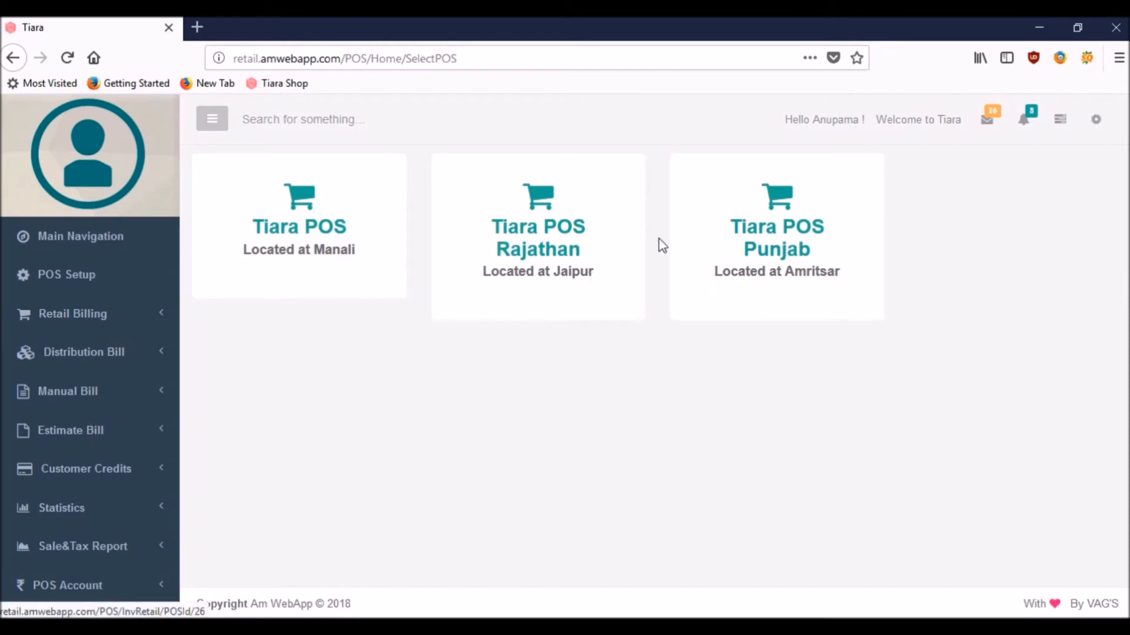
Step: Open Retail Billing for Tiara POS Rajathan and start entering the item name
left_click(541, 211)
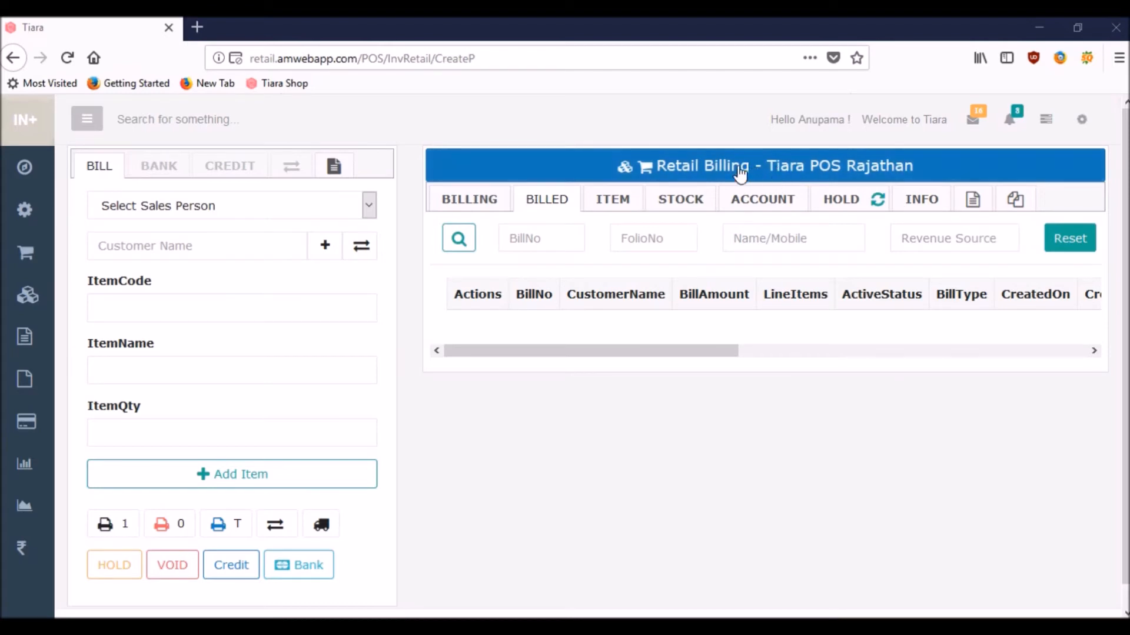
left_click(174, 374)
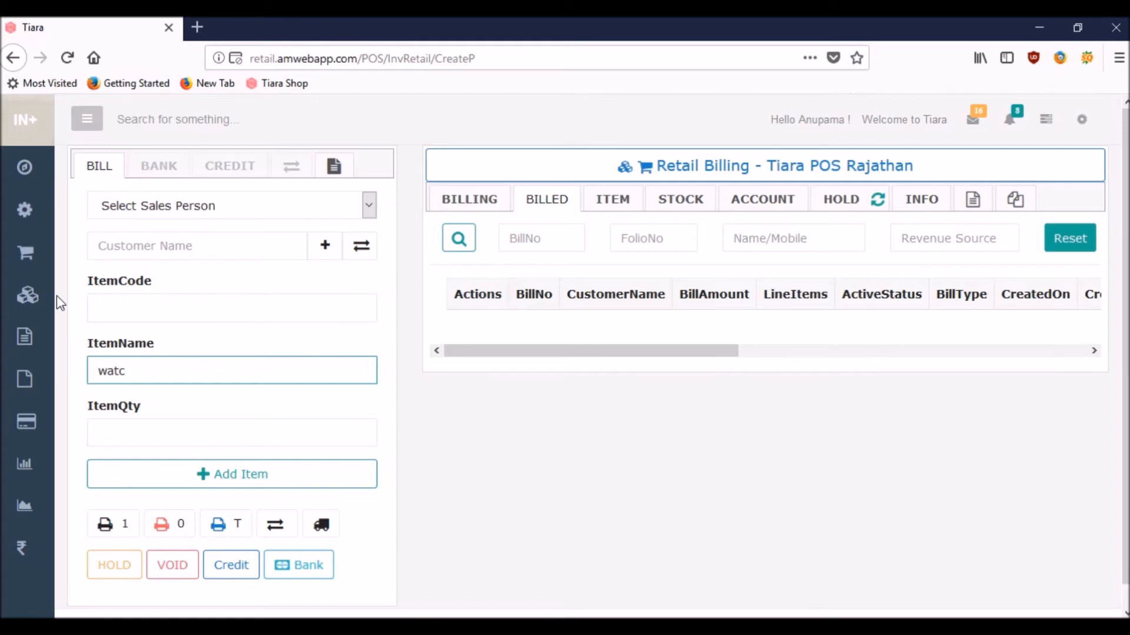
Step: Tick Globally Billable Item on the Digital watch item in Products > Items, then go back to Main Navigation
left_click(36, 216)
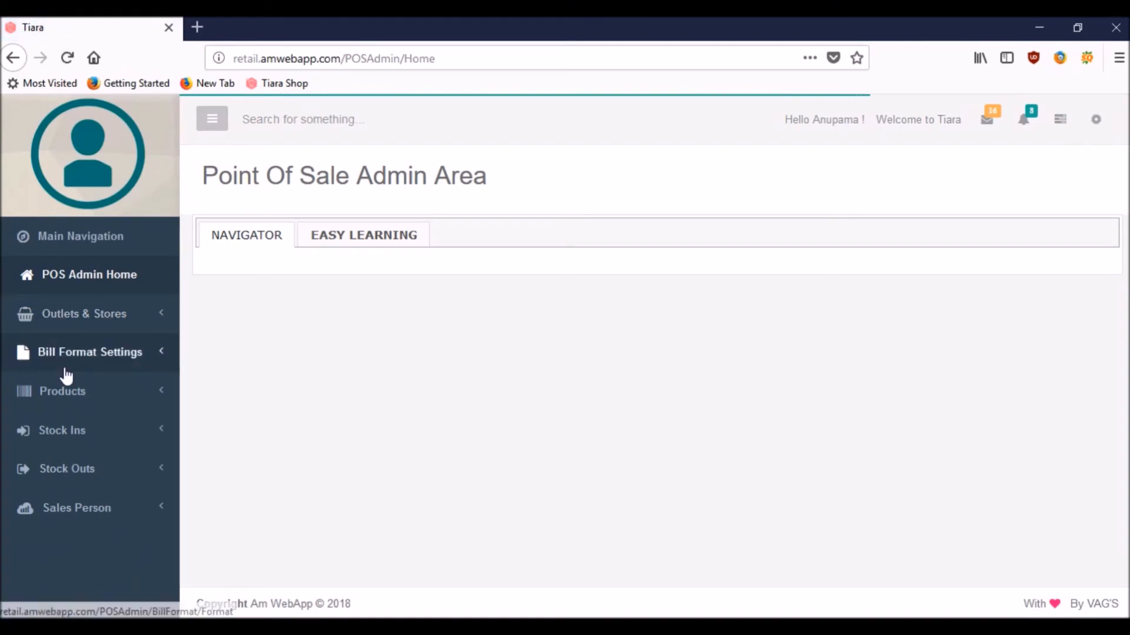
left_click(72, 408)
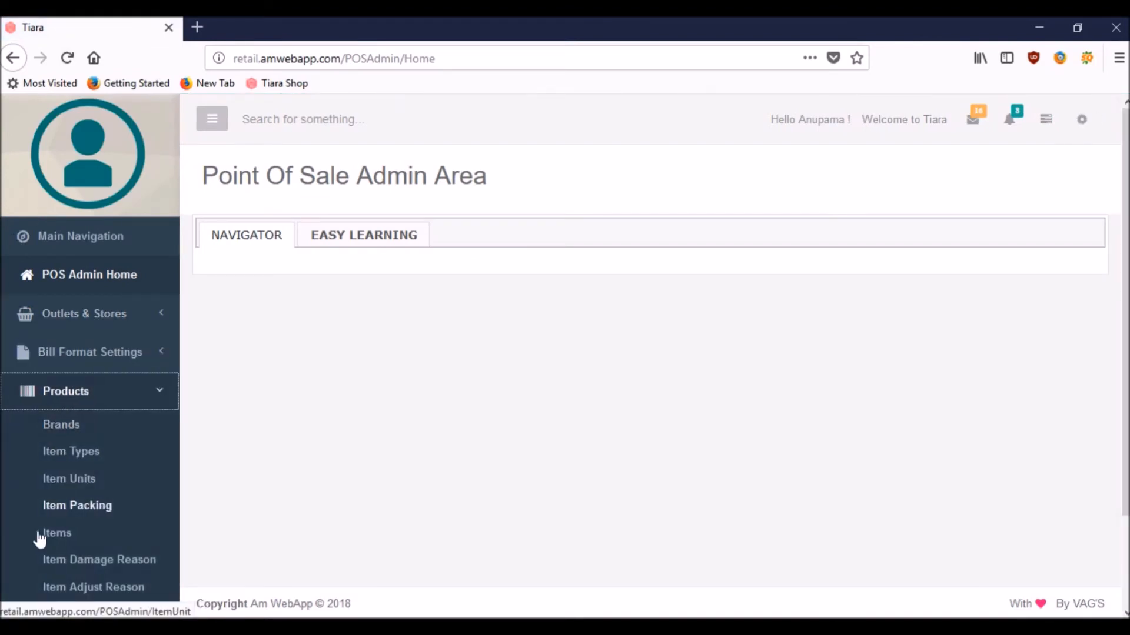
left_click(56, 542)
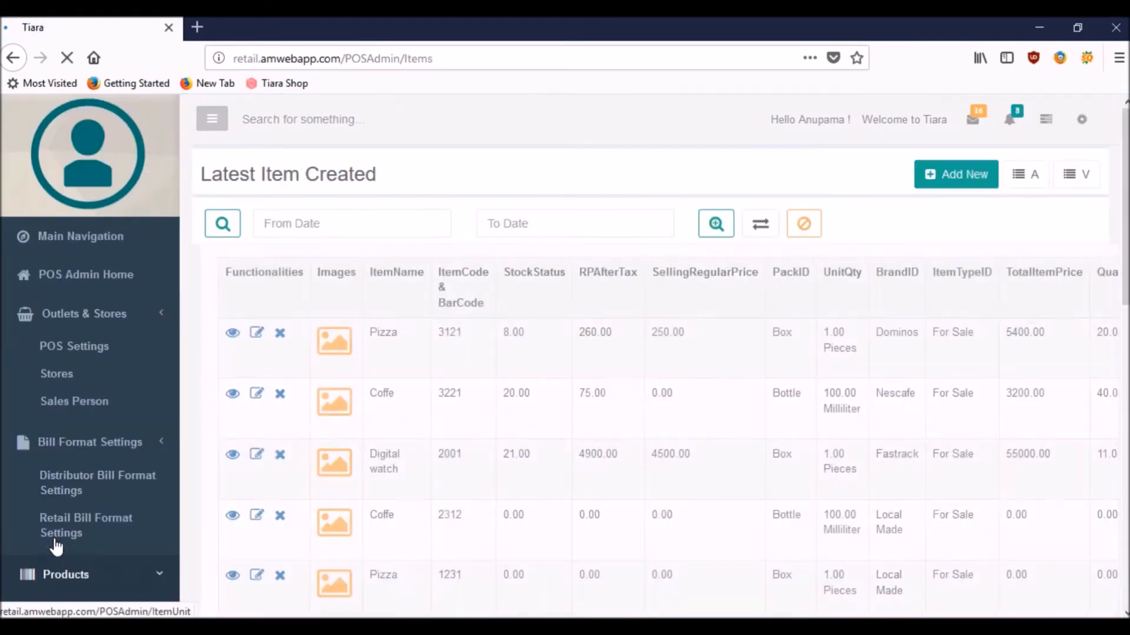
left_click(248, 506)
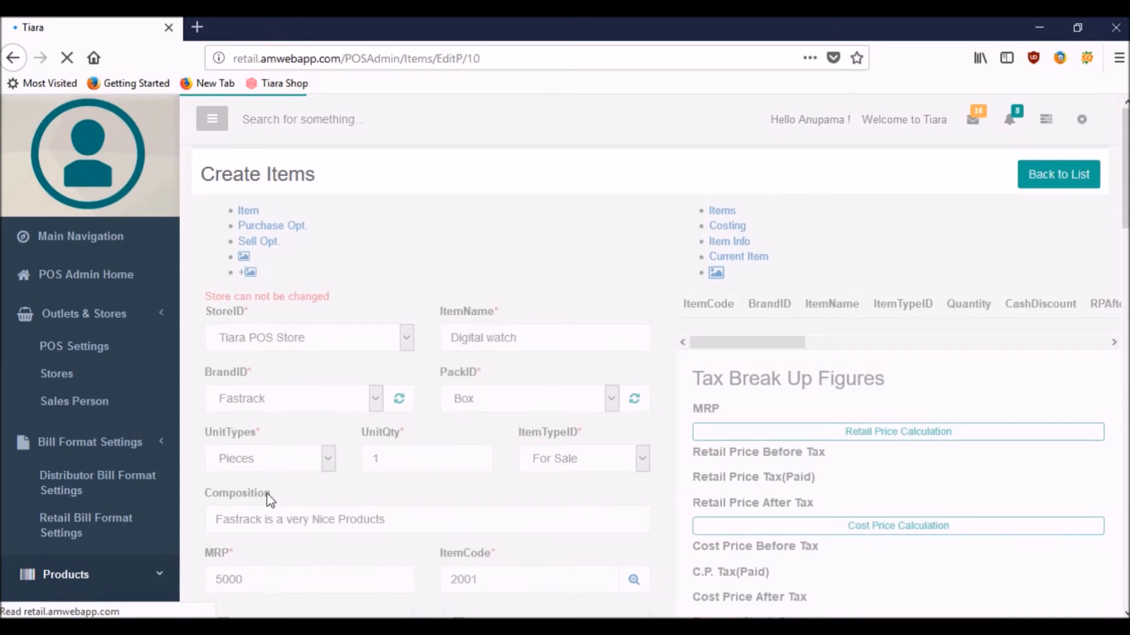
scroll(528, 437, "down", 2)
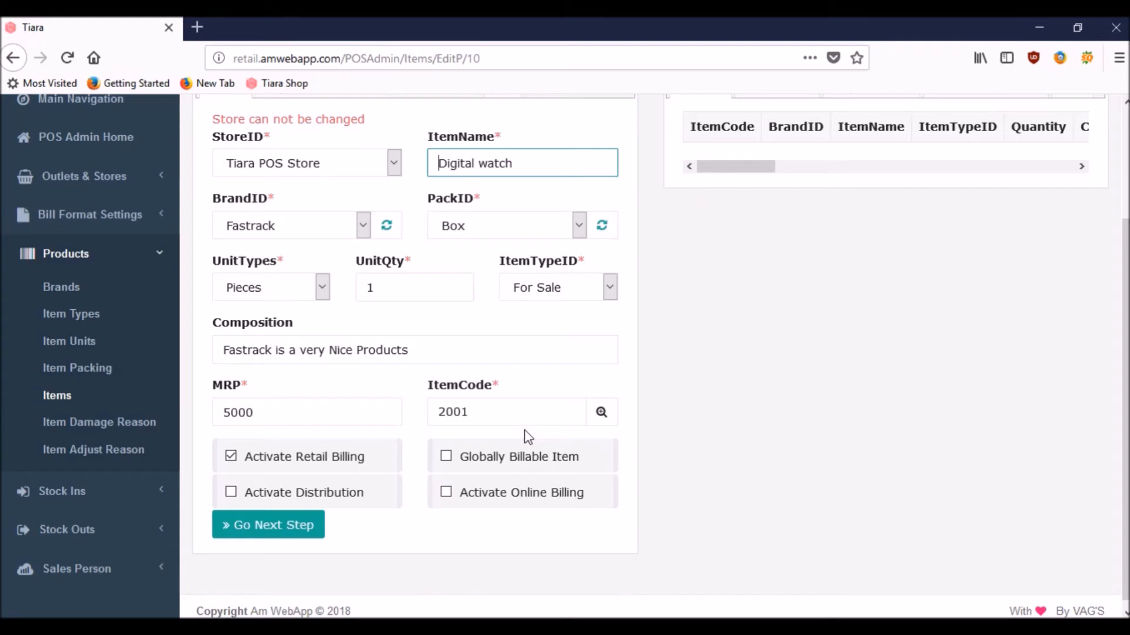
left_click(446, 456)
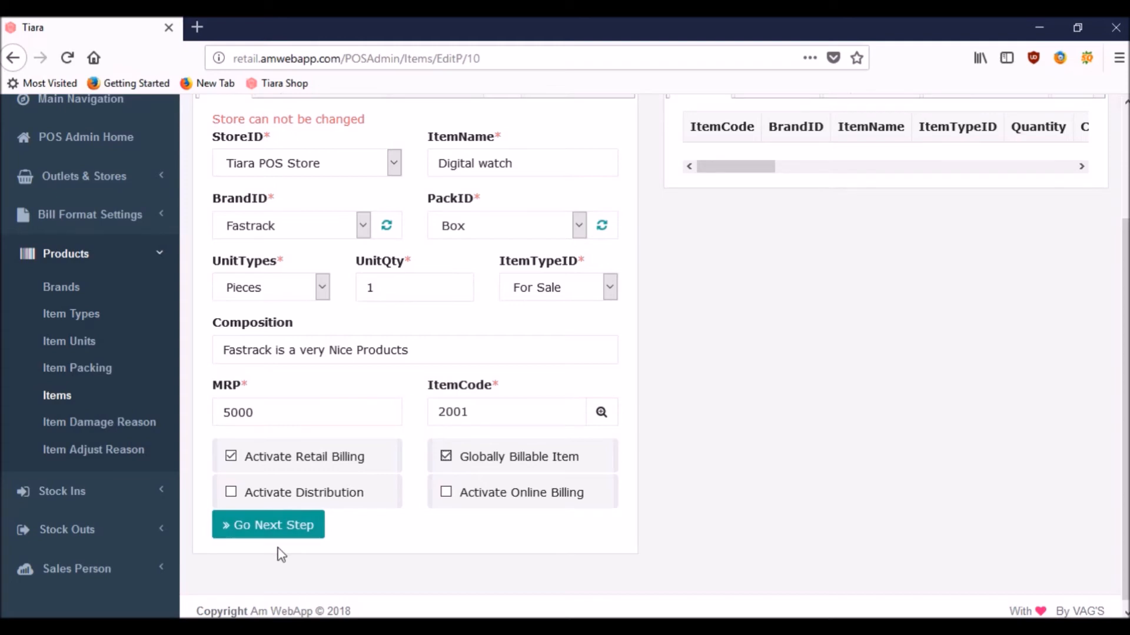
left_click(275, 532)
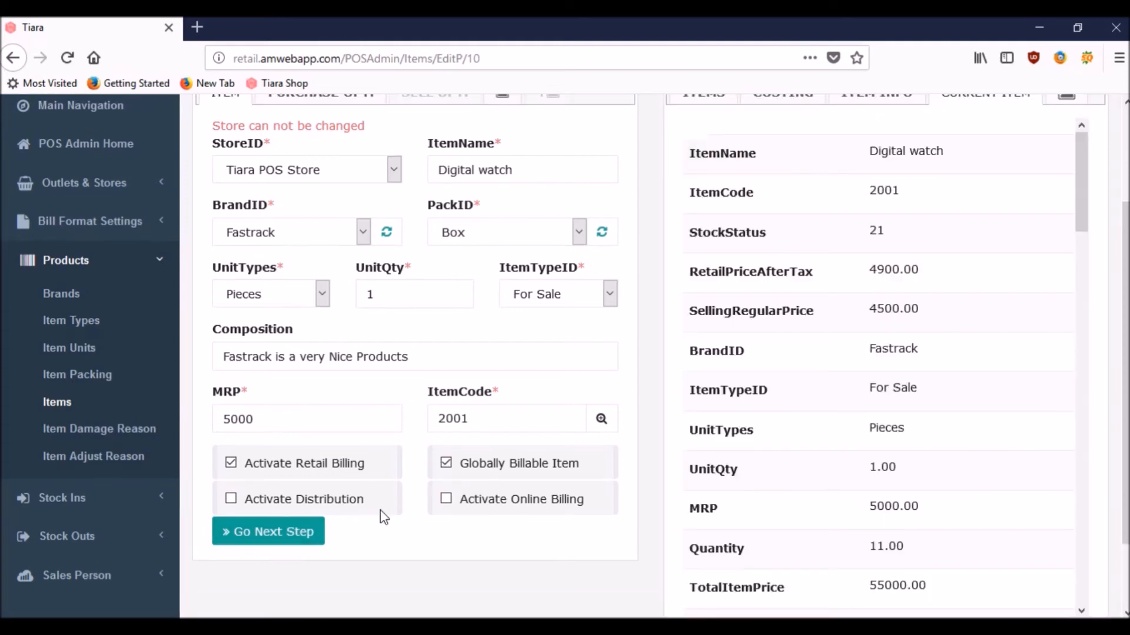
left_click(287, 534)
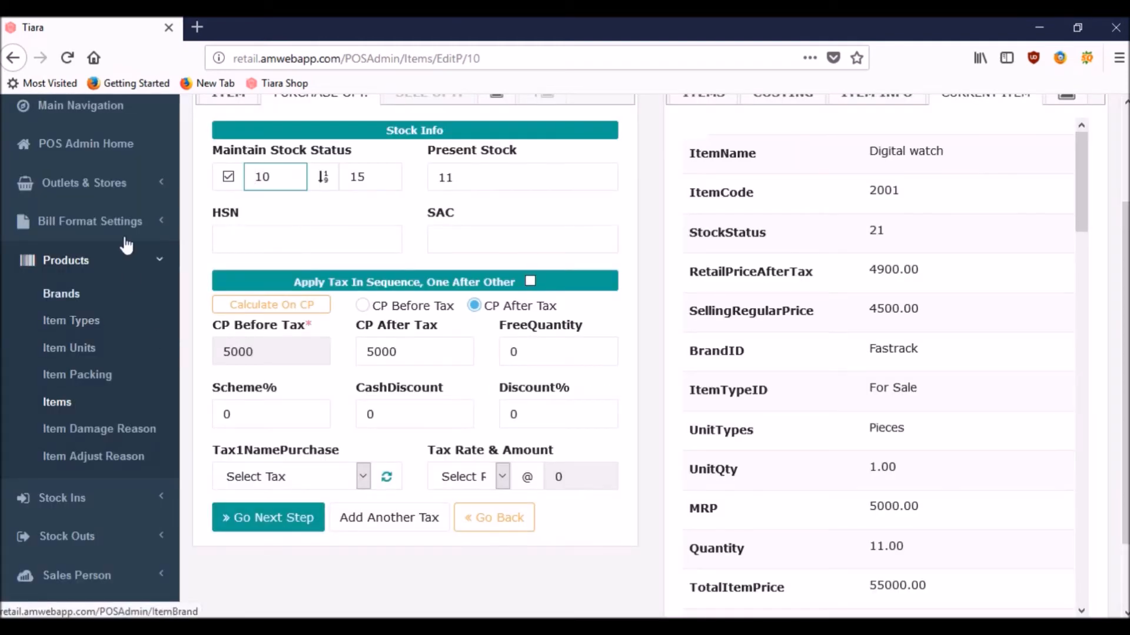
left_click(90, 114)
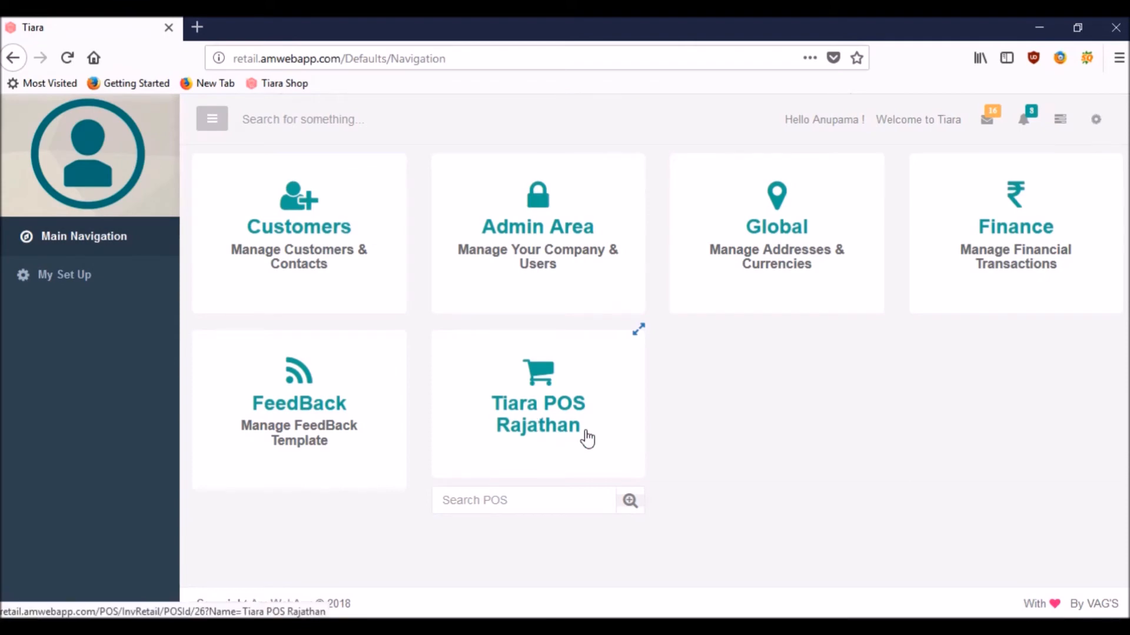
Step: Open Tiara POS Rajathan retail billing and search 'wat' to see Fastrack Digital watch MRP-5000 suggested
left_click(536, 373)
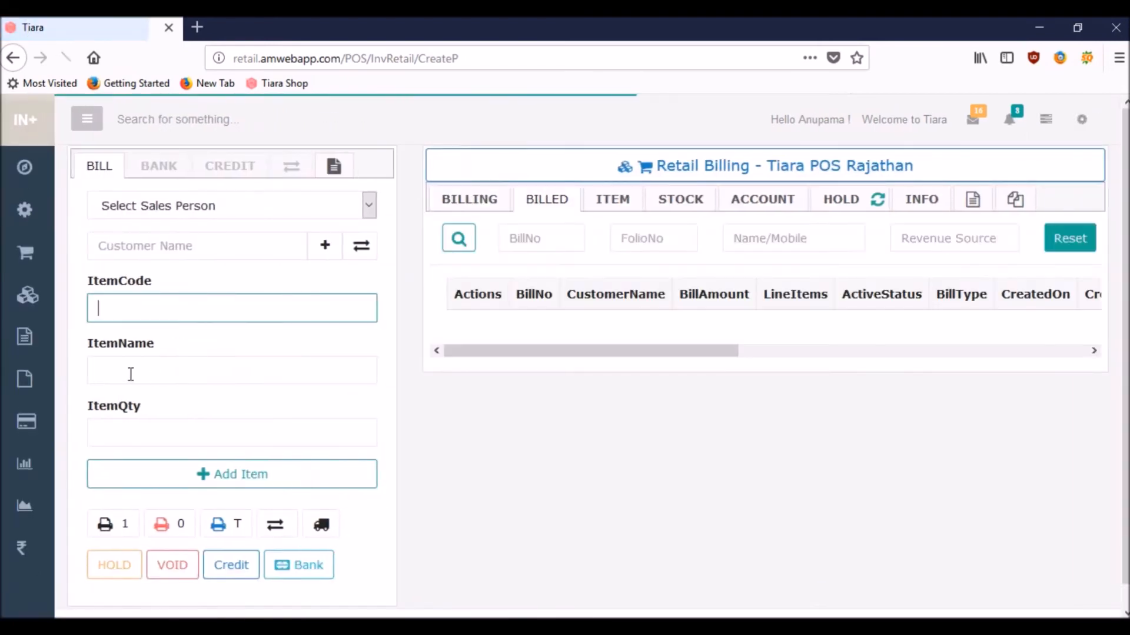
left_click(131, 375)
type("wat")
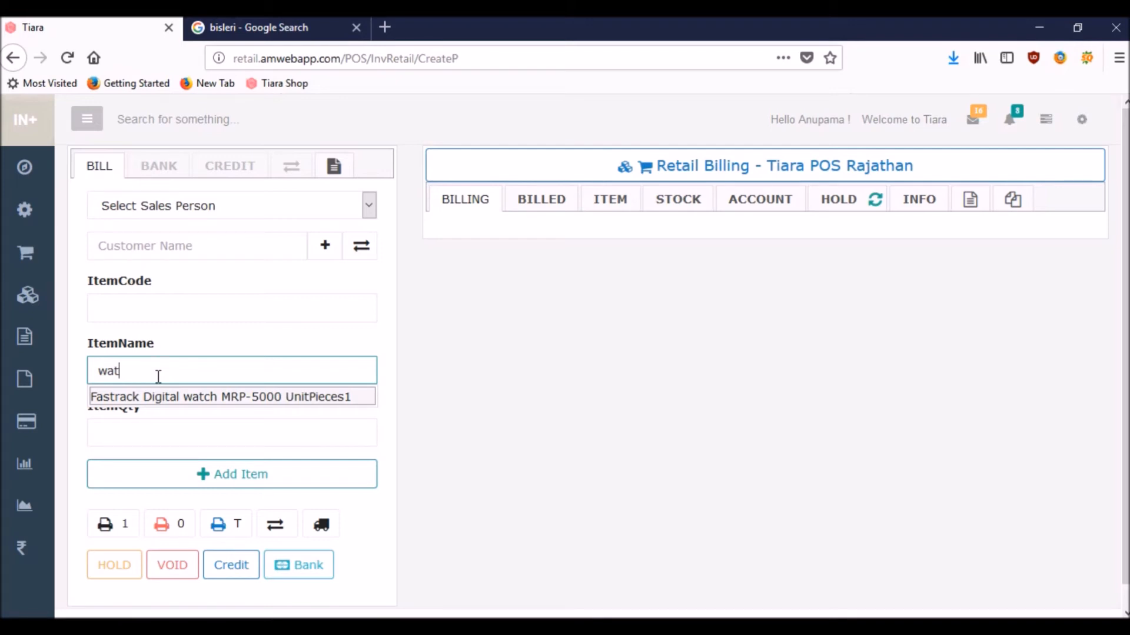
Step: Open POS Admin in a new tab, close the search tab, and start adding a new item
left_click(30, 221)
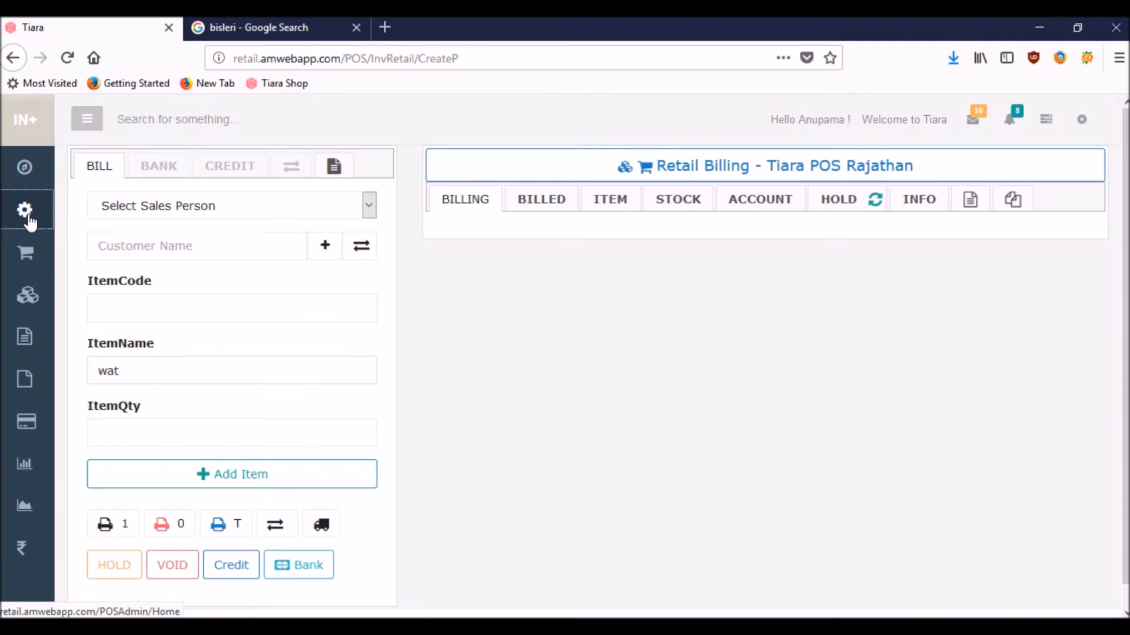
right_click(29, 221)
left_click(53, 227)
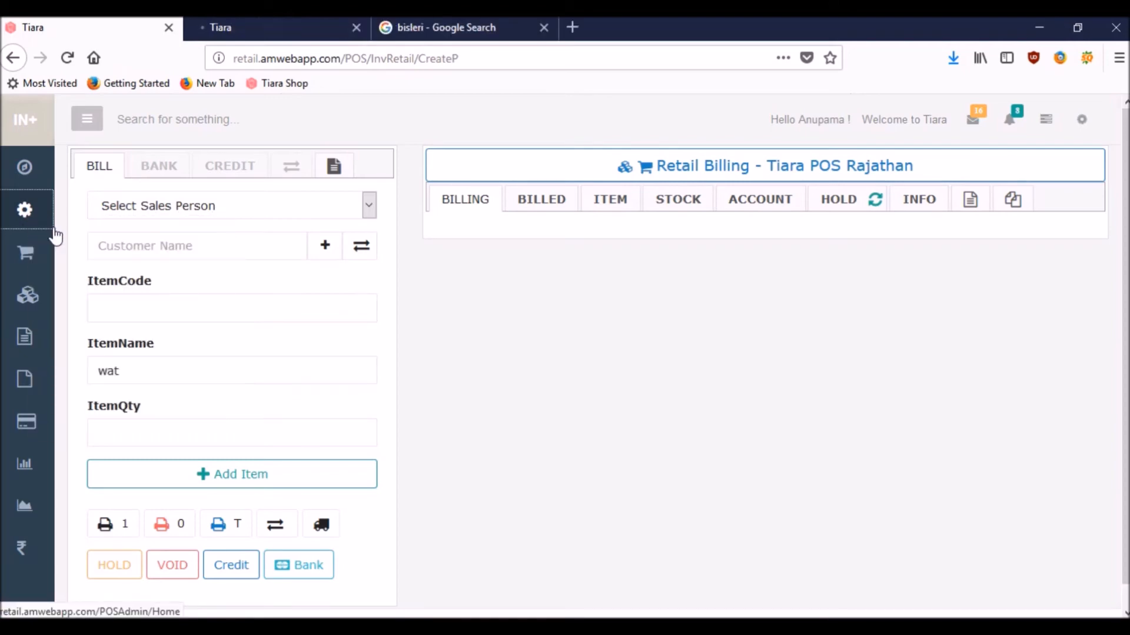
left_click(235, 24)
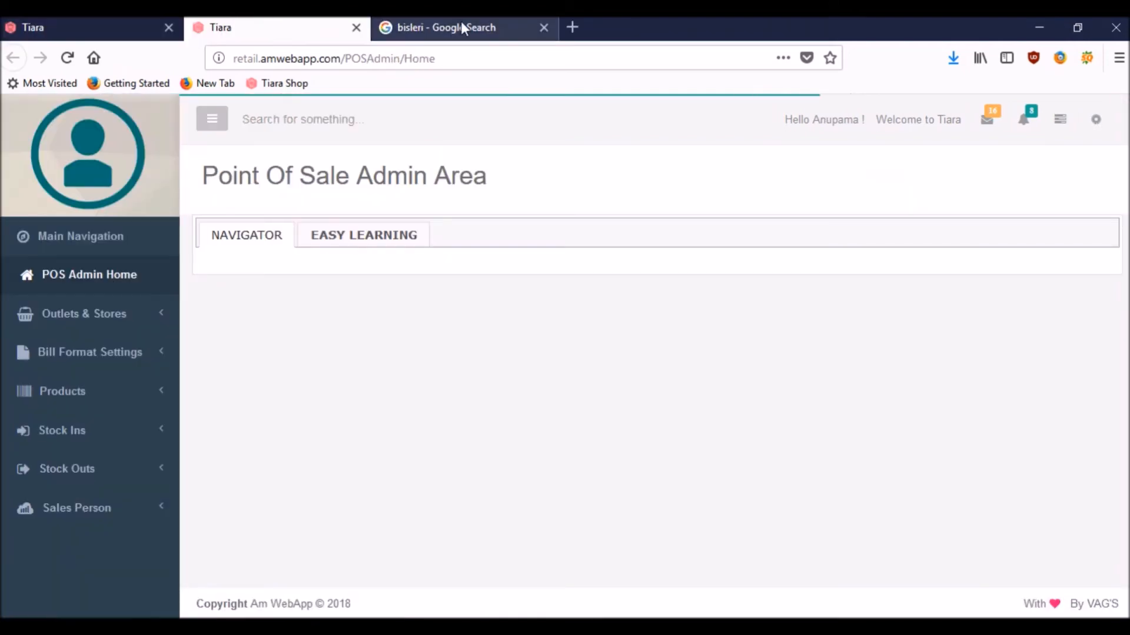
left_click(543, 27)
left_click(94, 406)
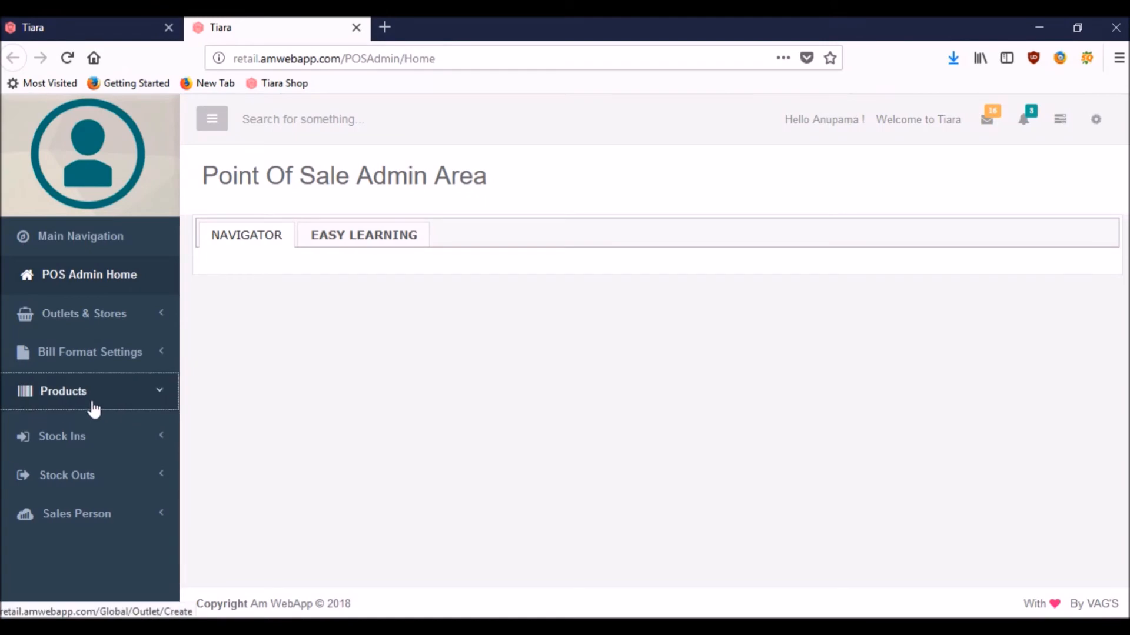
left_click(56, 538)
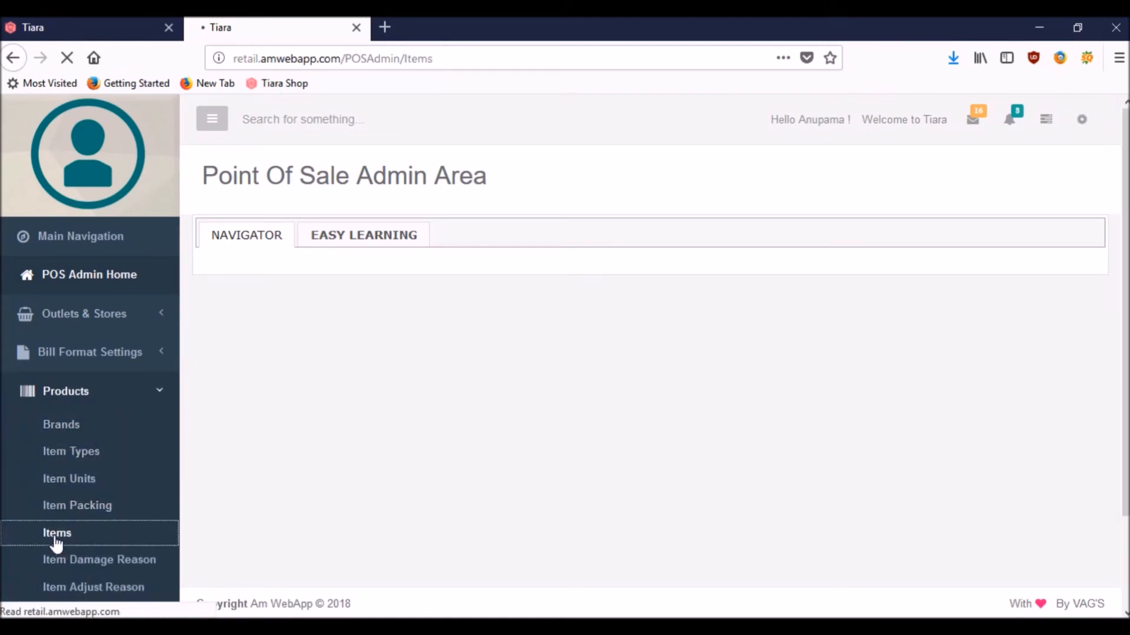
left_click(937, 194)
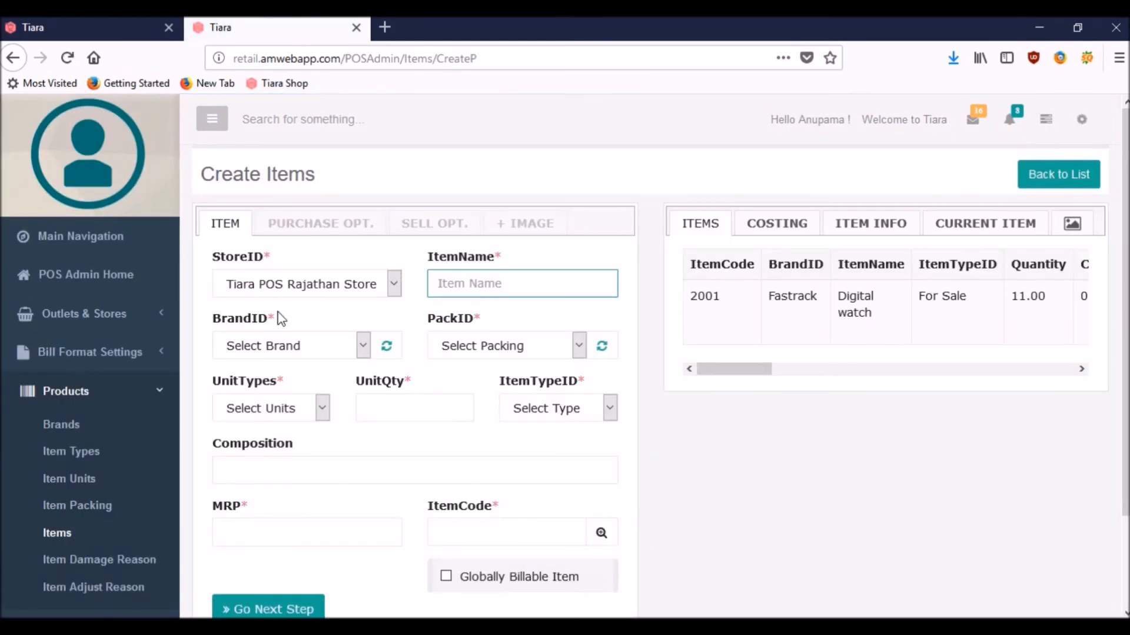
Step: Keep the Tiara POS Rajathan Store and name the item 'Black Watch'
left_click(392, 289)
left_click(390, 287)
left_click(528, 288)
type("Black Watch")
Step: Set brand Fastrack, packing Box, unit type Pieces and unit quantity 1
left_click(362, 353)
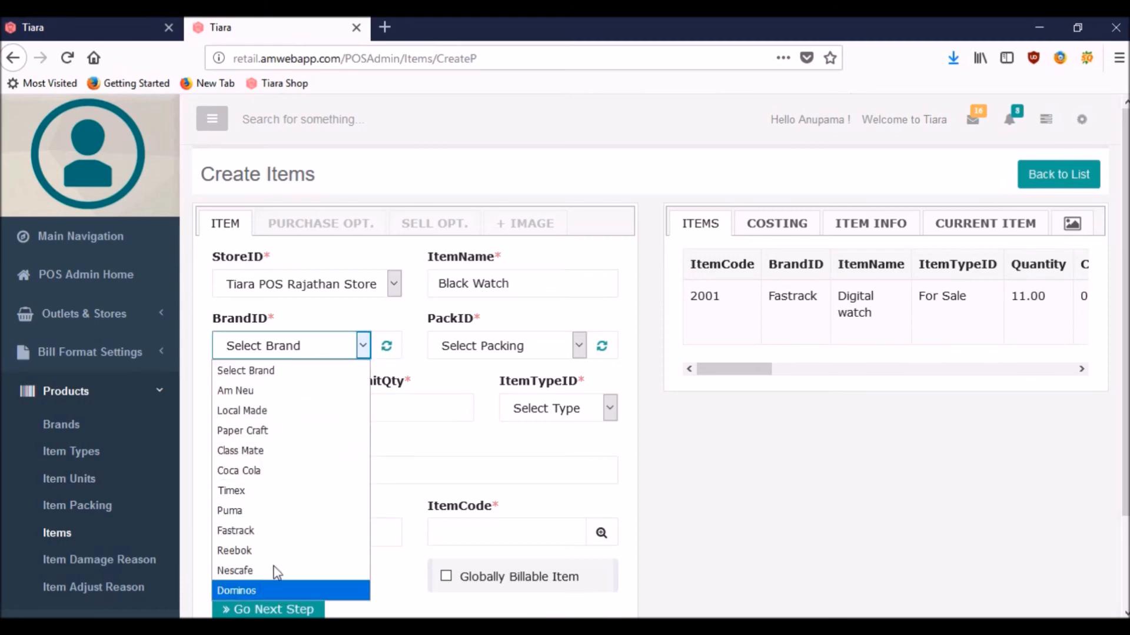
left_click(272, 533)
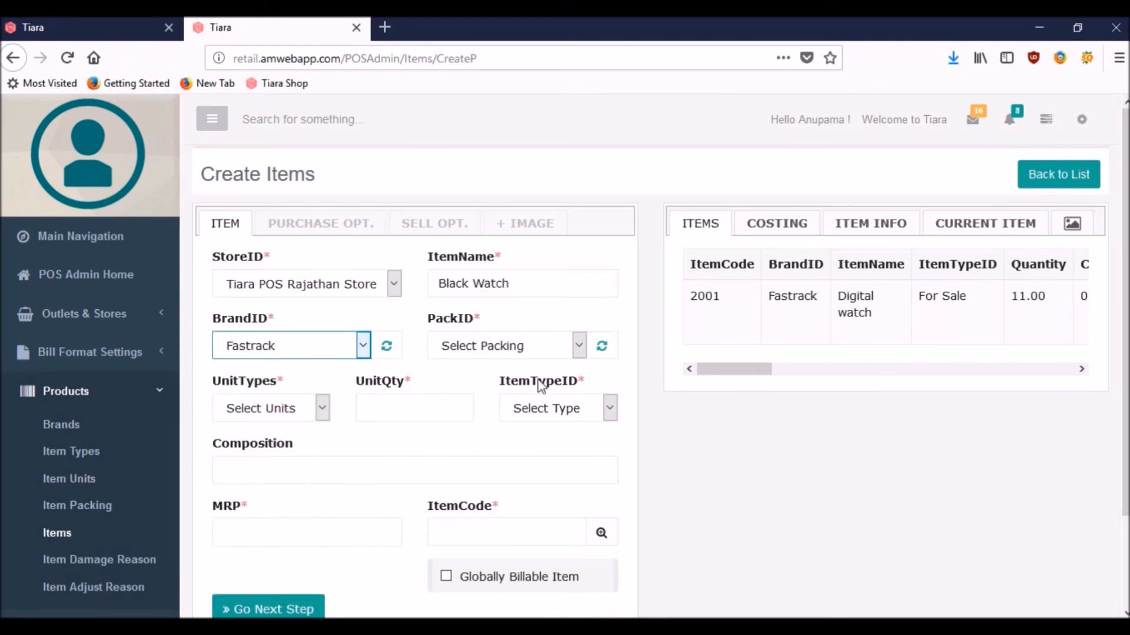
left_click(577, 346)
left_click(458, 491)
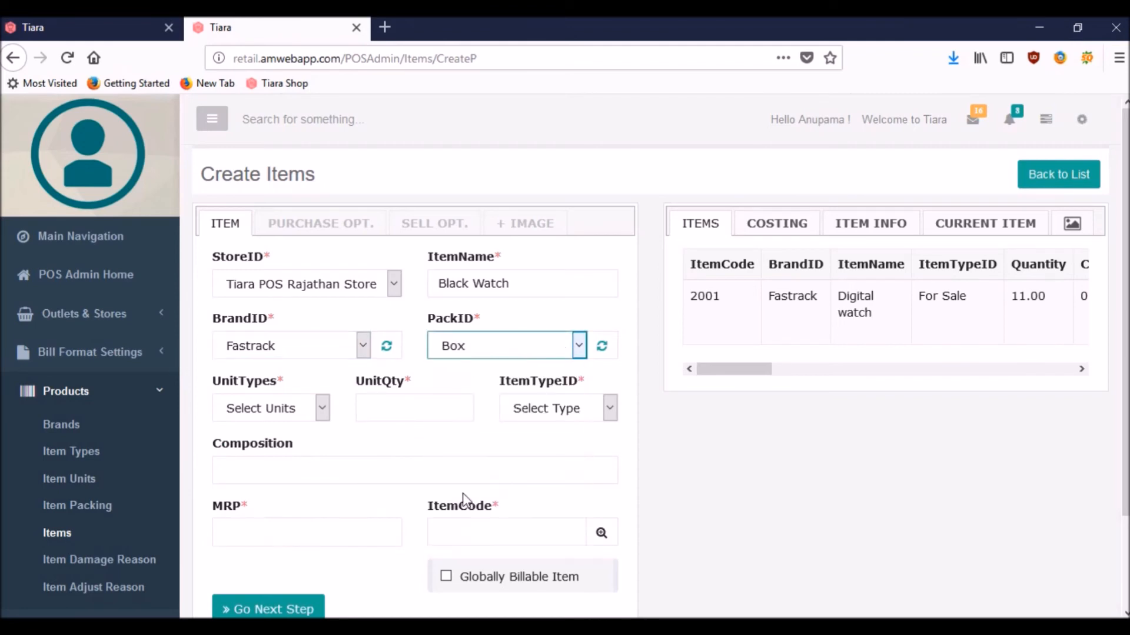
left_click(323, 408)
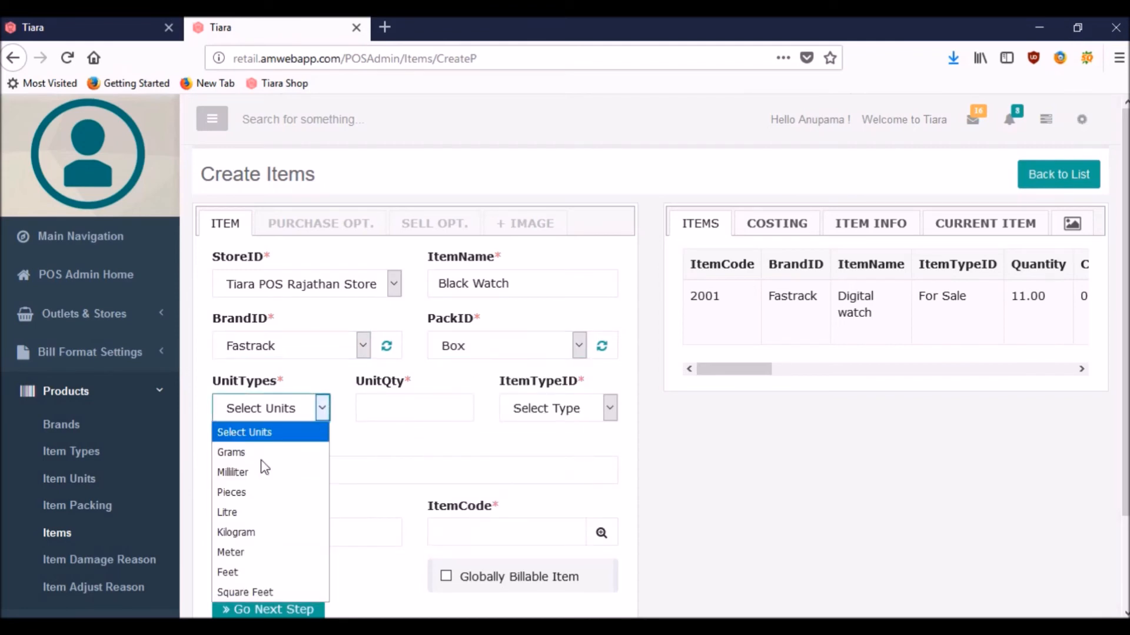
left_click(259, 495)
left_click(382, 410)
type("1")
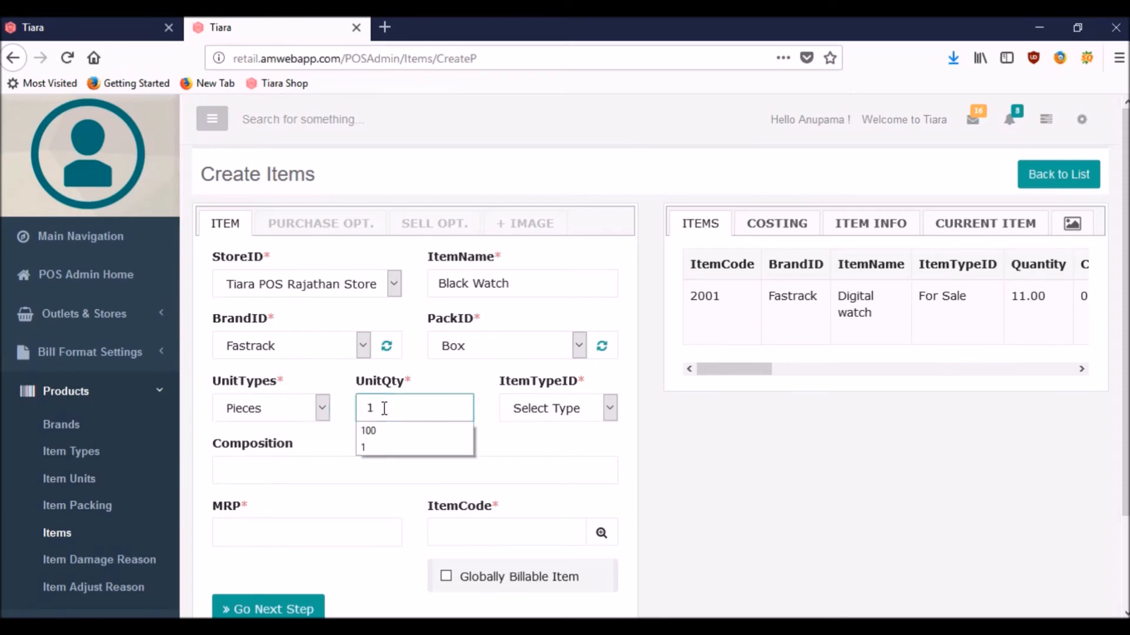
Step: Mark the item For Sale with MRP 7000 and item code 32431
left_click(609, 408)
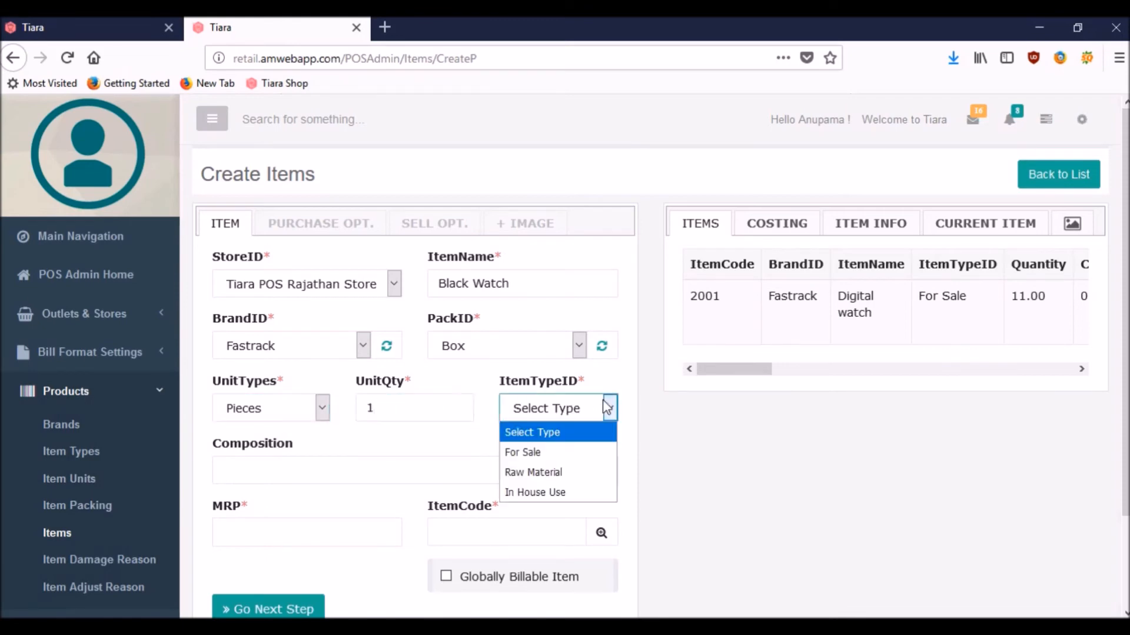
left_click(539, 460)
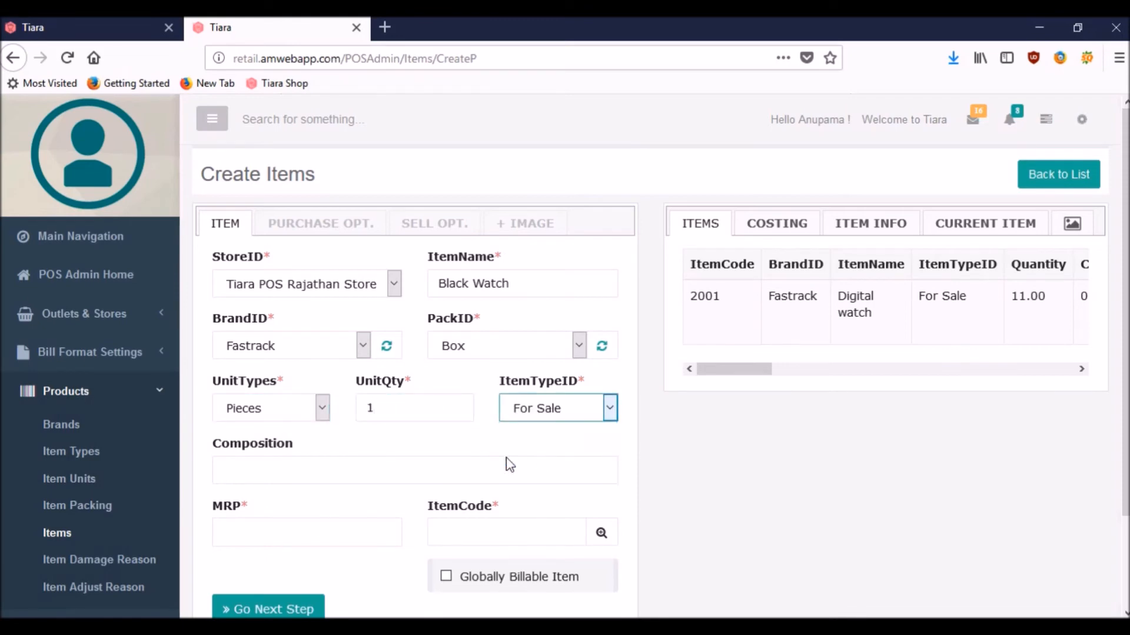
left_click(238, 530)
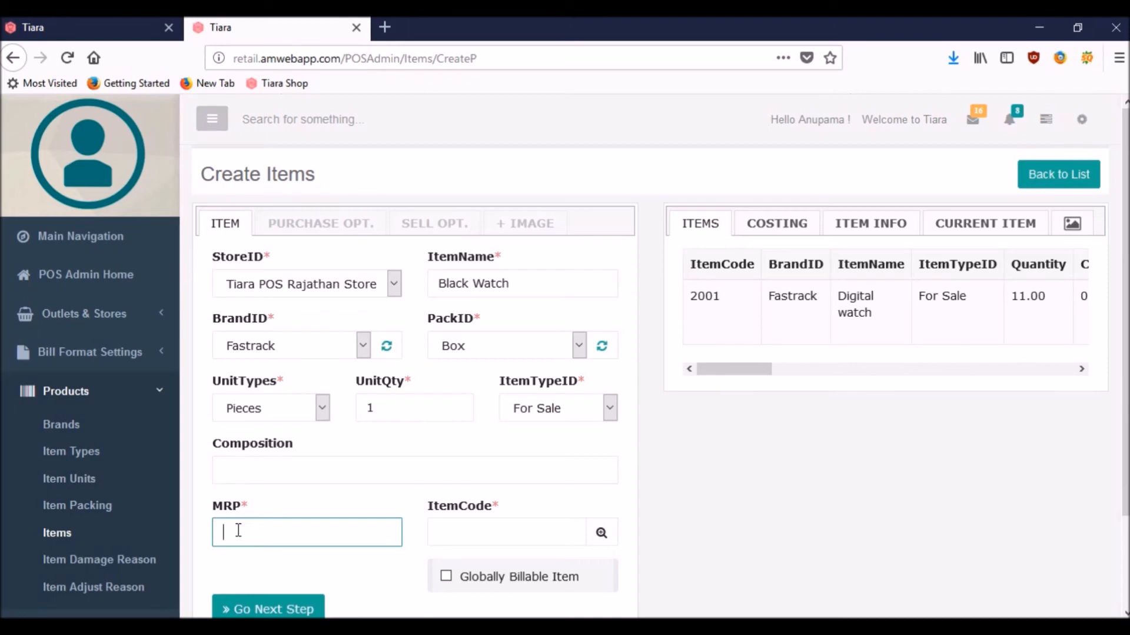
type("7000")
left_click(454, 535)
type("32431")
Step: On purchase options, set minimum stock 10, maximum stock 20 and present stock 40
left_click(274, 610)
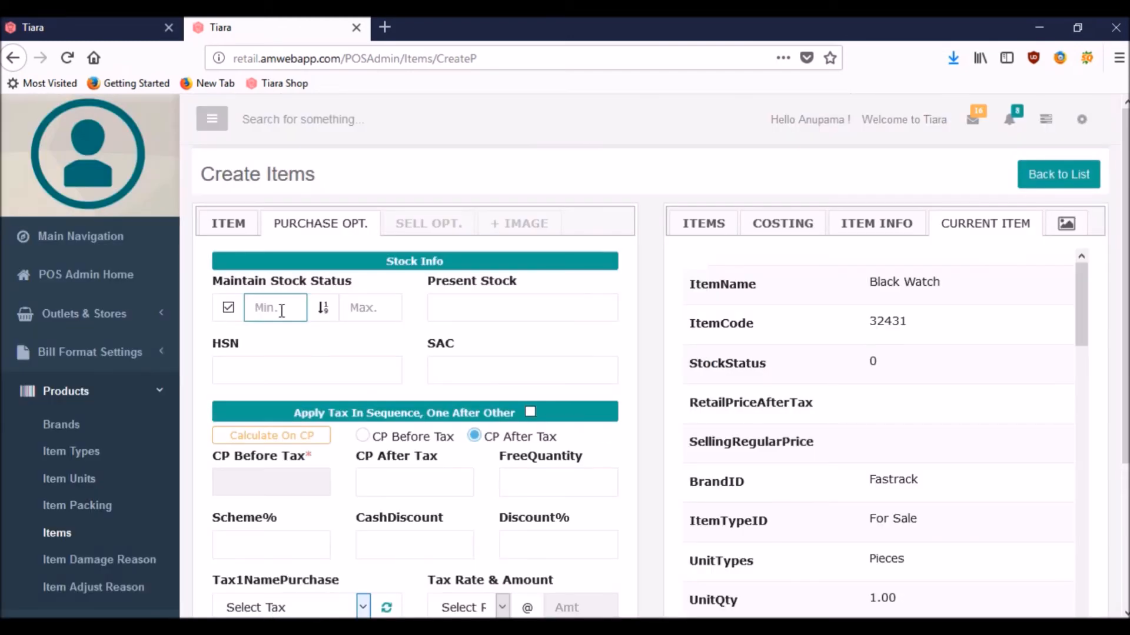
type("10")
left_click(370, 308)
type("20")
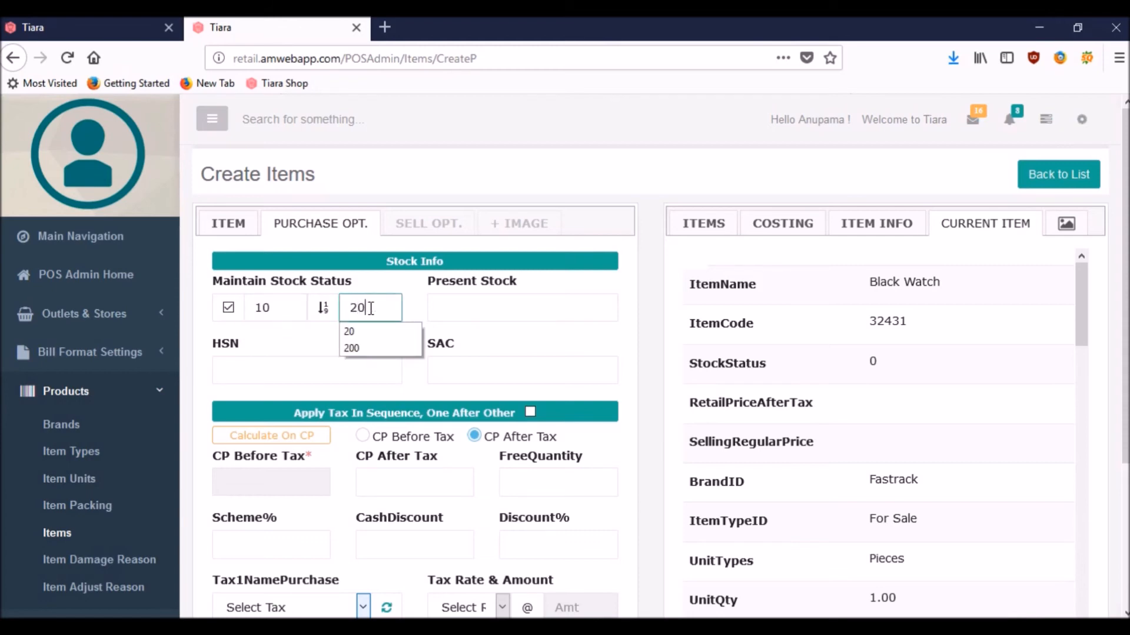
left_click(449, 310)
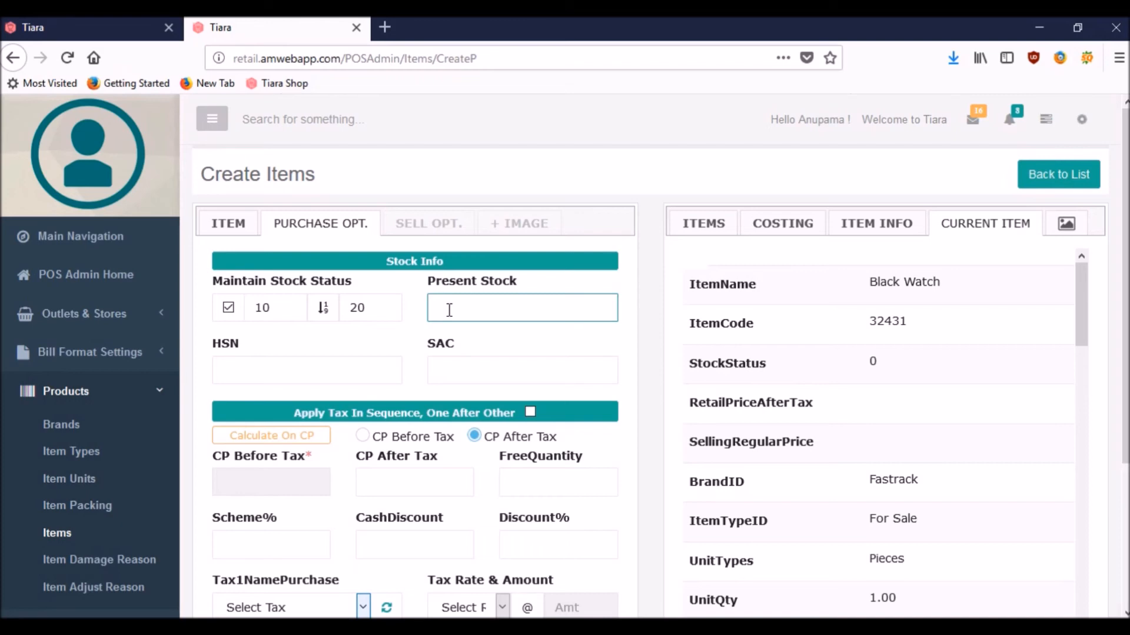
type("40")
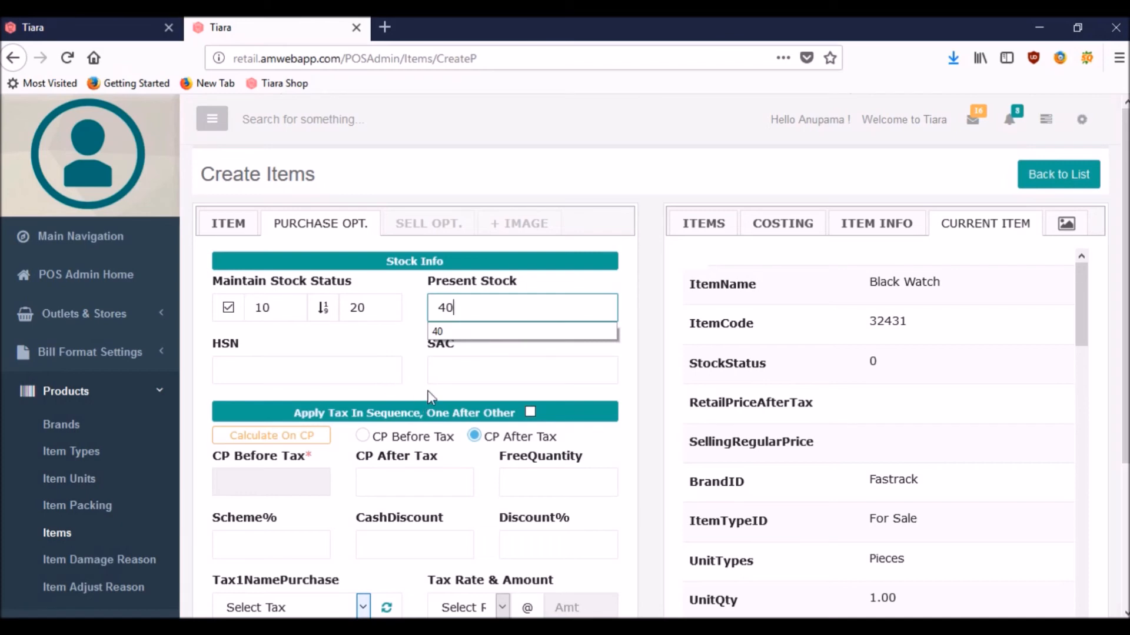
Step: Set the cost price after tax to 7000 and continue to selling prices
left_click(395, 482)
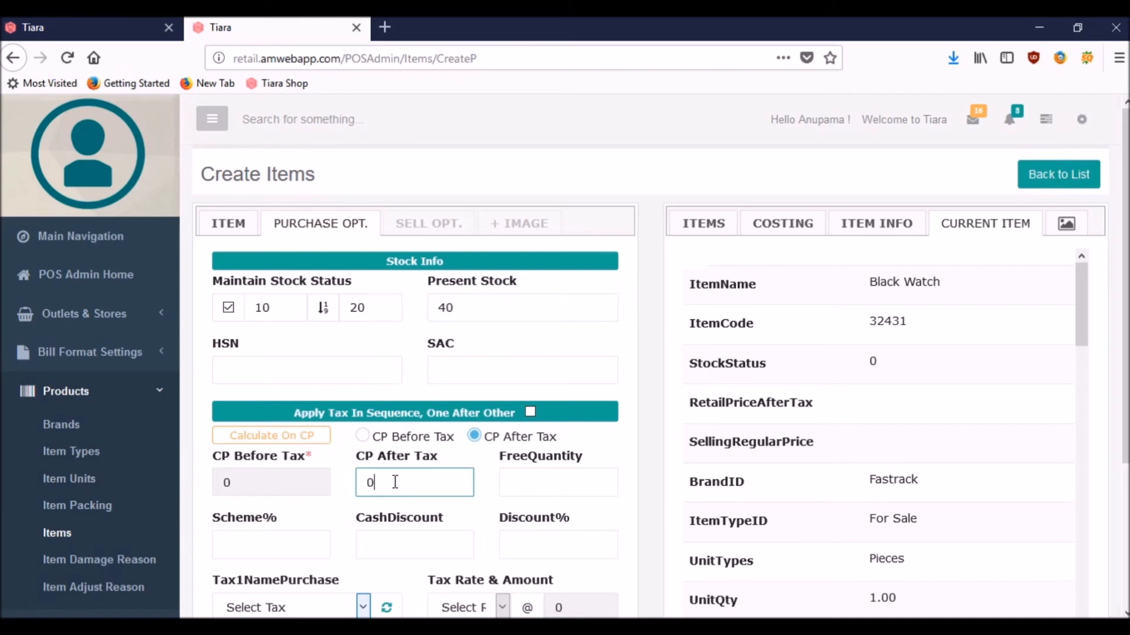
type("000")
key("BackSpace")
key("BackSpace")
key("BackSpace")
key("BackSpace")
type("7000")
left_click(200, 550)
scroll(200, 551, "down", 3)
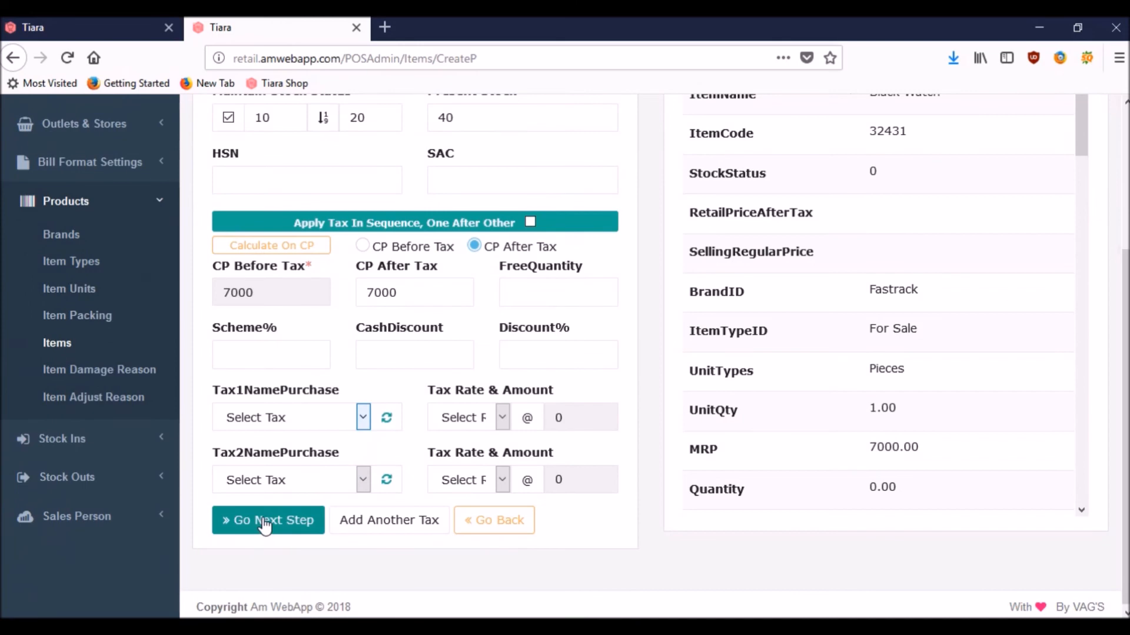
left_click(265, 522)
Step: Enter retail price after tax 6900 and wholesale price after tax 6500, then save the Black Watch
left_click(467, 185)
key("BackSpace")
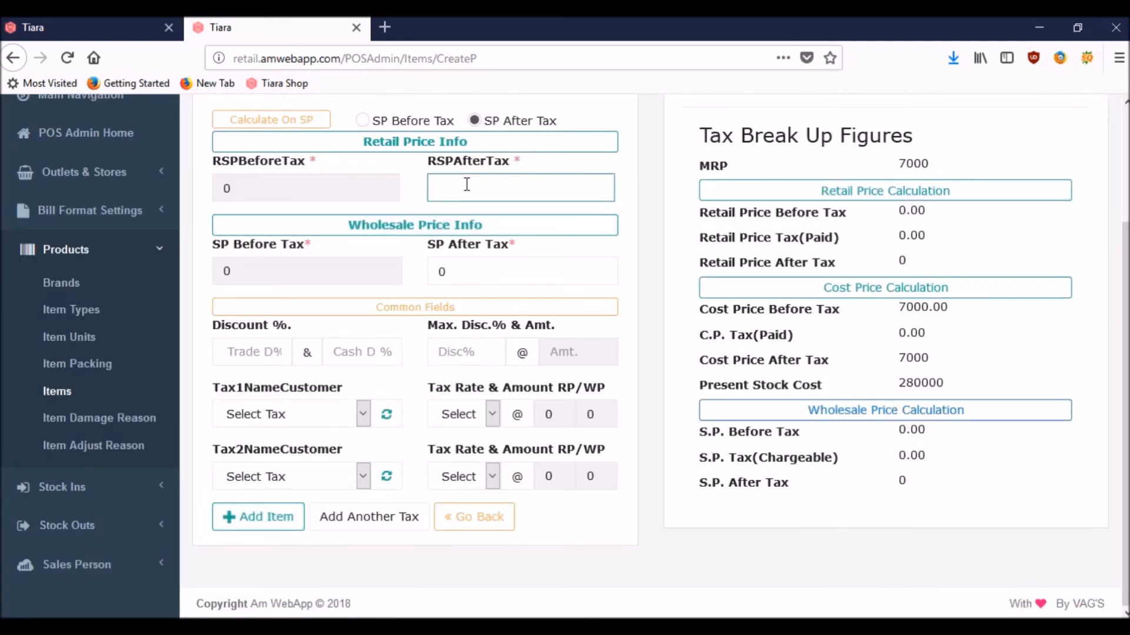
type("6900")
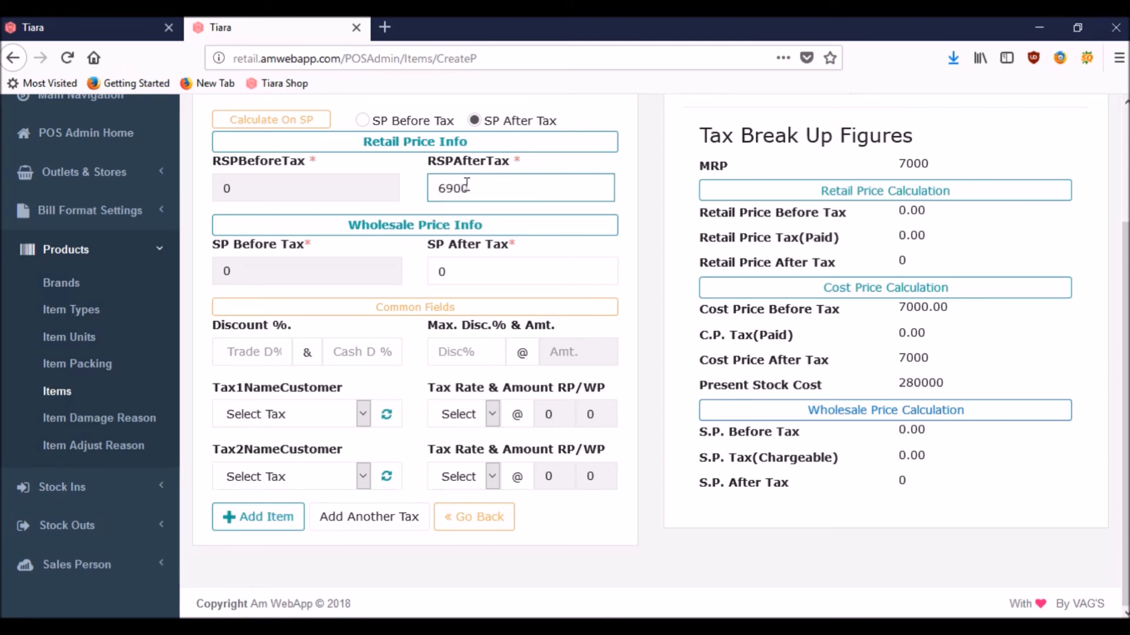
left_click(474, 260)
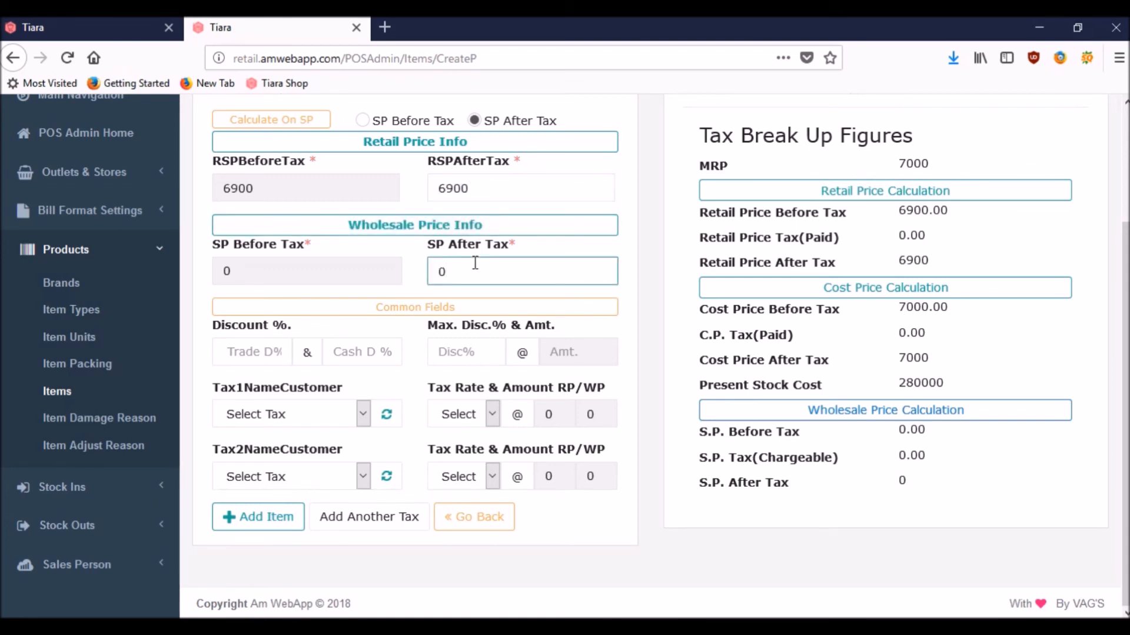
key("BackSpace")
type("6500")
left_click(418, 273)
left_click(255, 517)
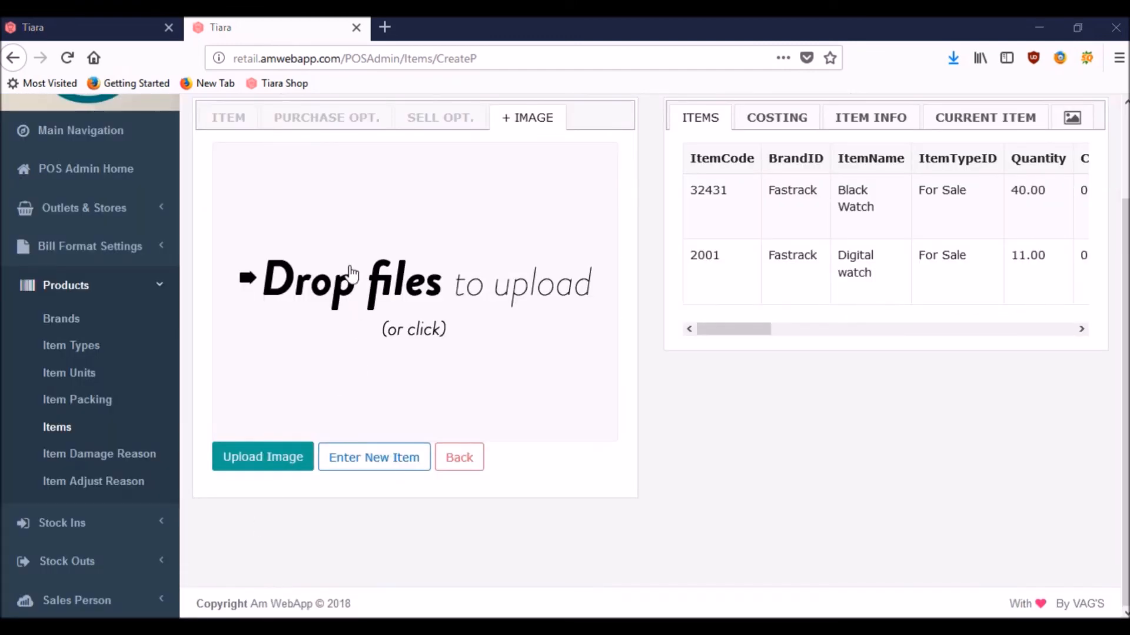
Step: Upload the Fastrack watch photo as the Black Watch's item image, then return to the retail billing tab
left_click(351, 273)
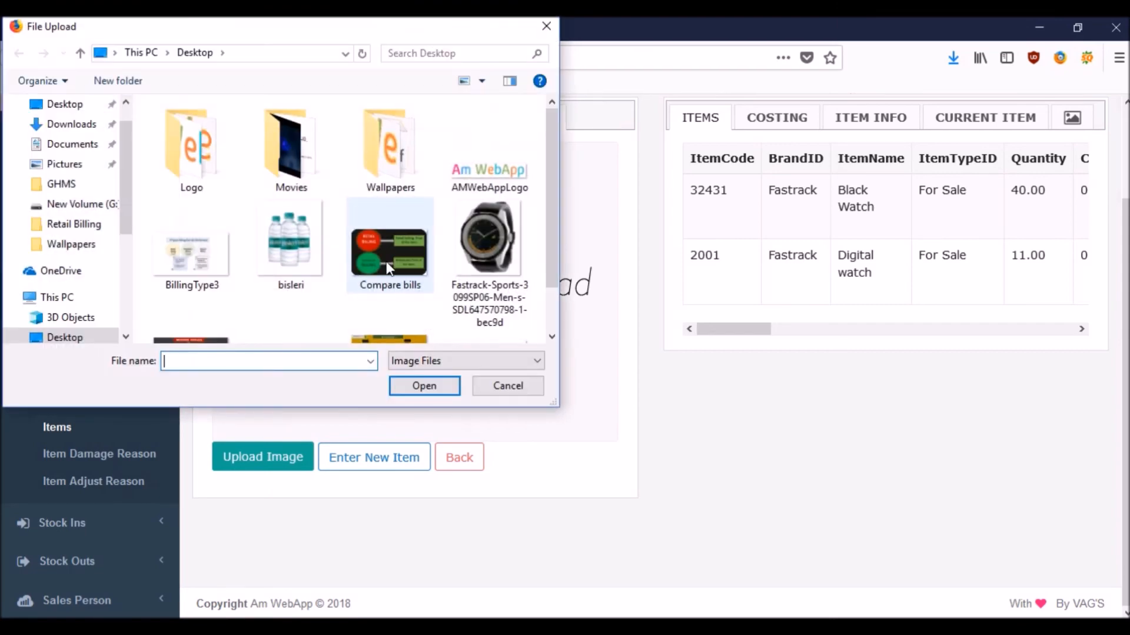
left_click(474, 259)
left_click(423, 386)
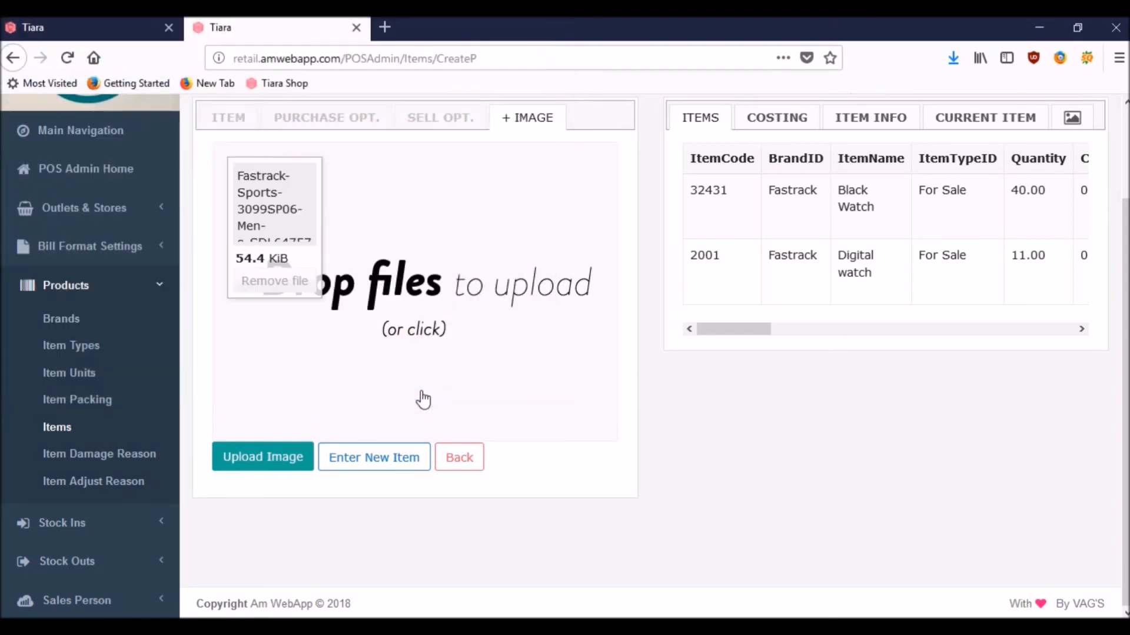
left_click(278, 461)
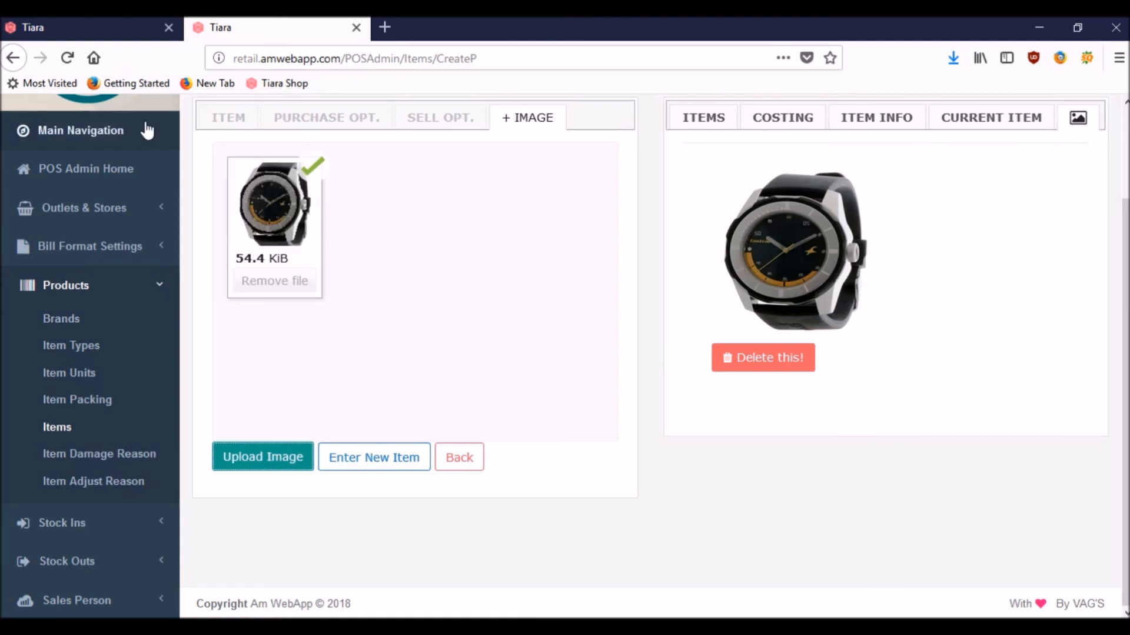
left_click(68, 24)
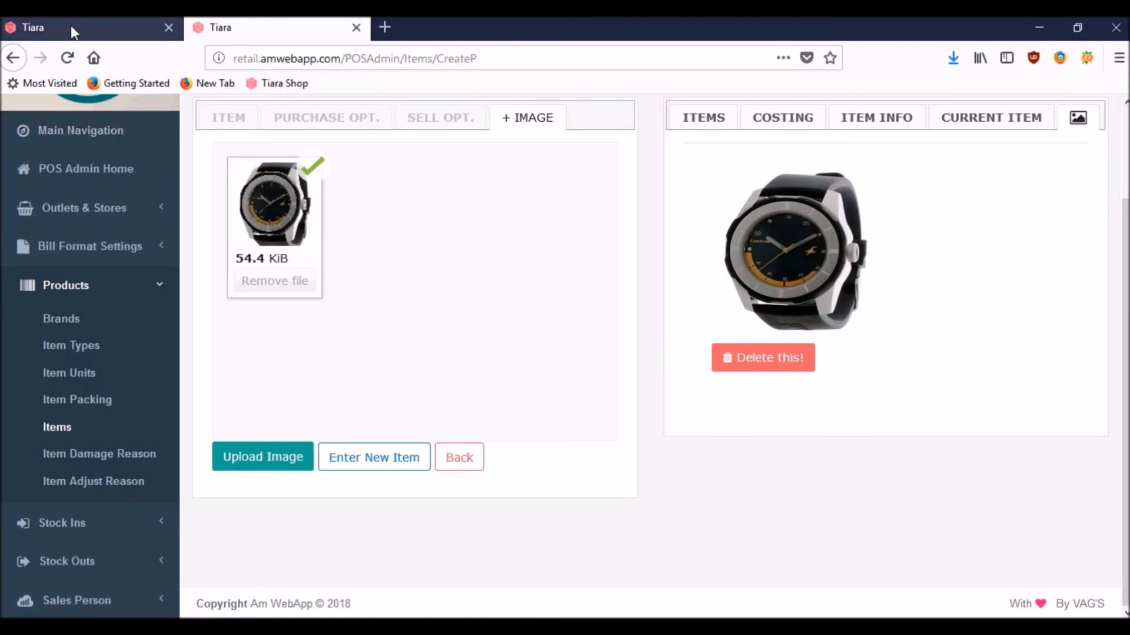
Step: Search 'wat', add 2 Fastrack Black Watches to the bill, and show the invoice preview
key("BackSpace")
key("BackSpace")
key("BackSpace")
type("war")
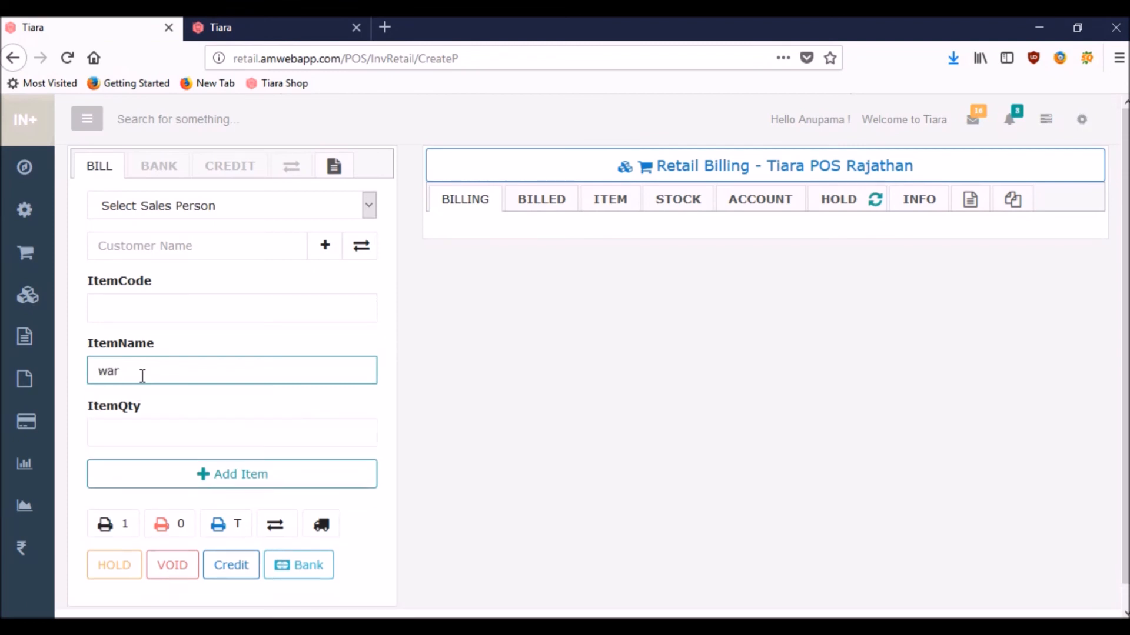
key("BackSpace")
type("t")
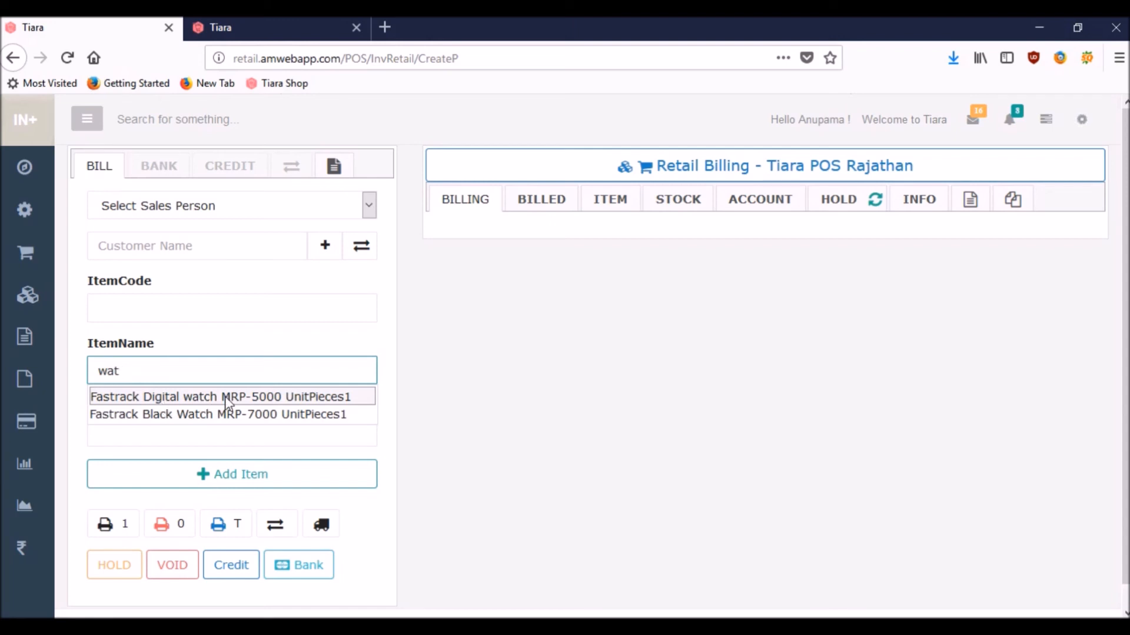
left_click(166, 414)
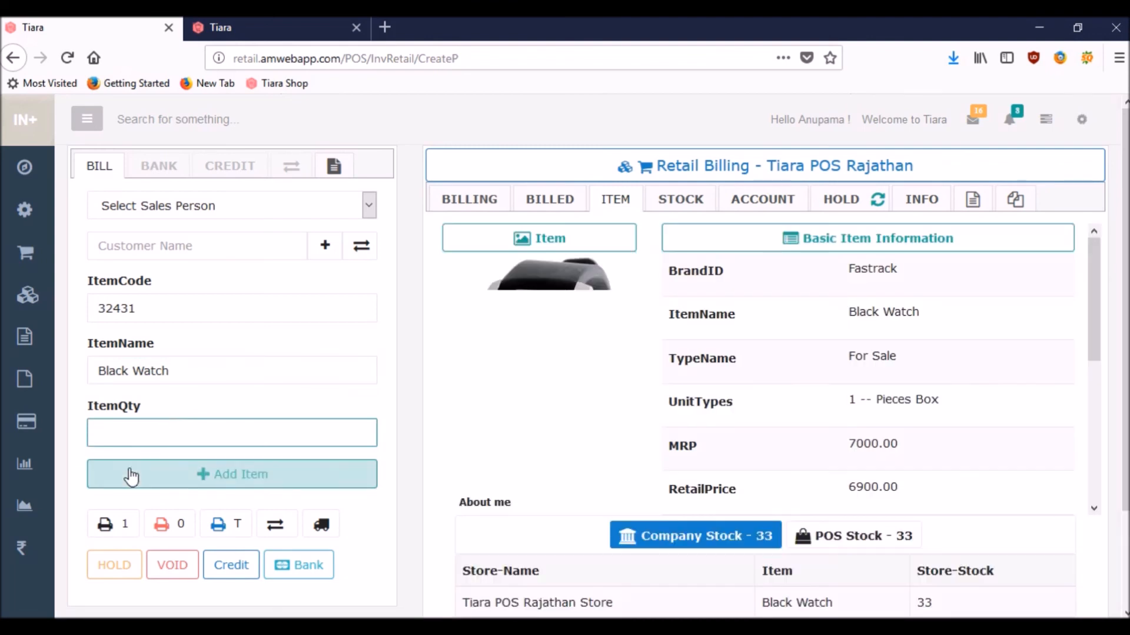
type("2")
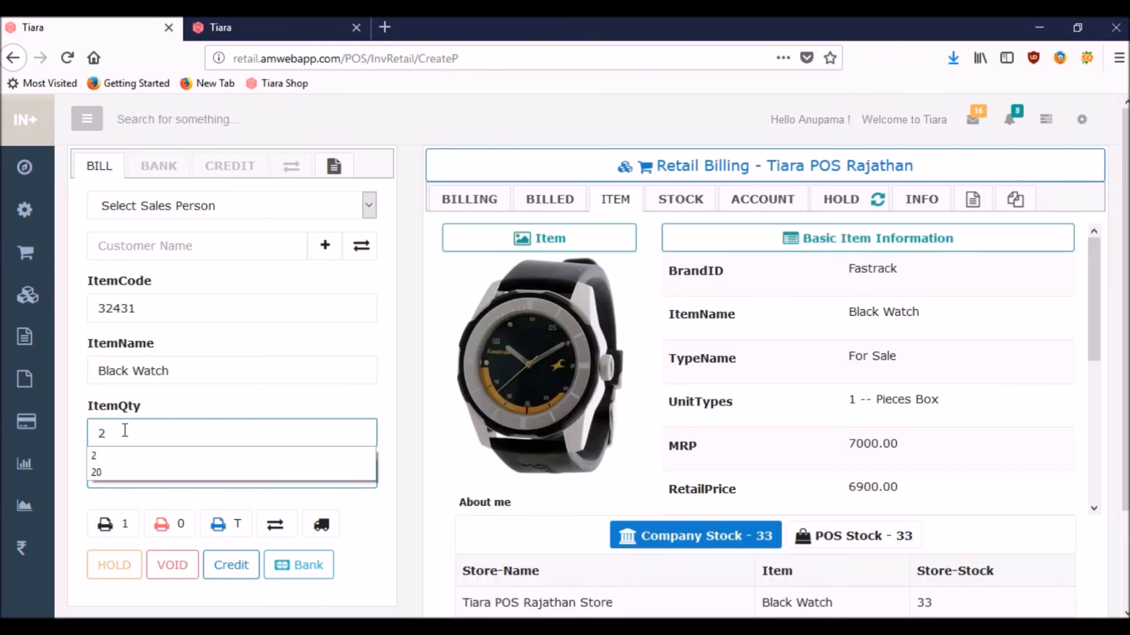
left_click(132, 481)
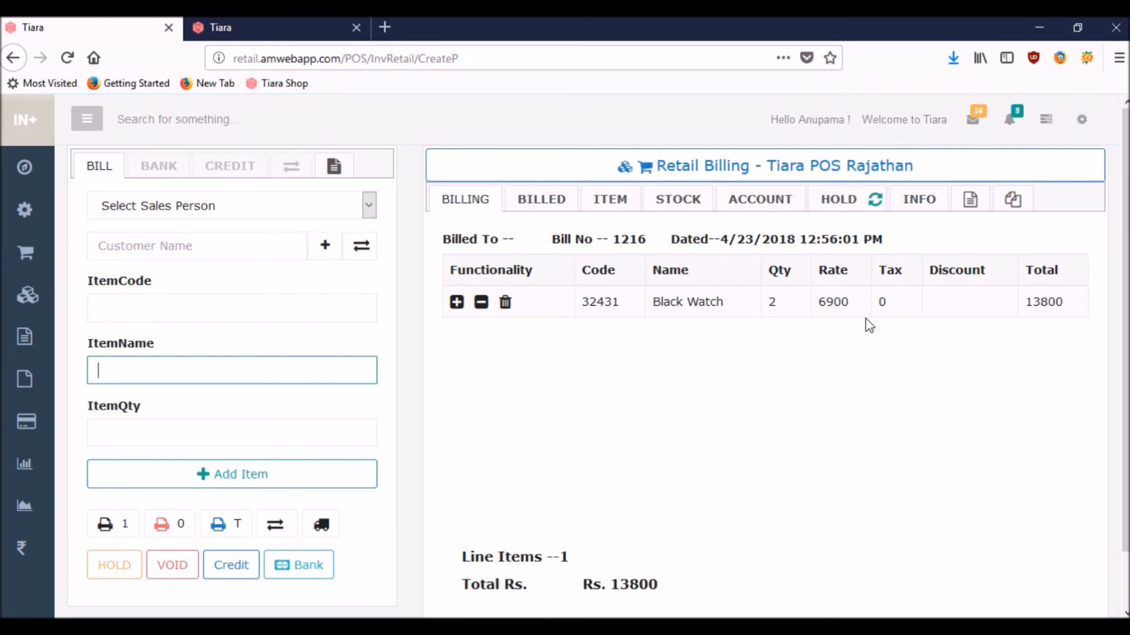
left_click(974, 201)
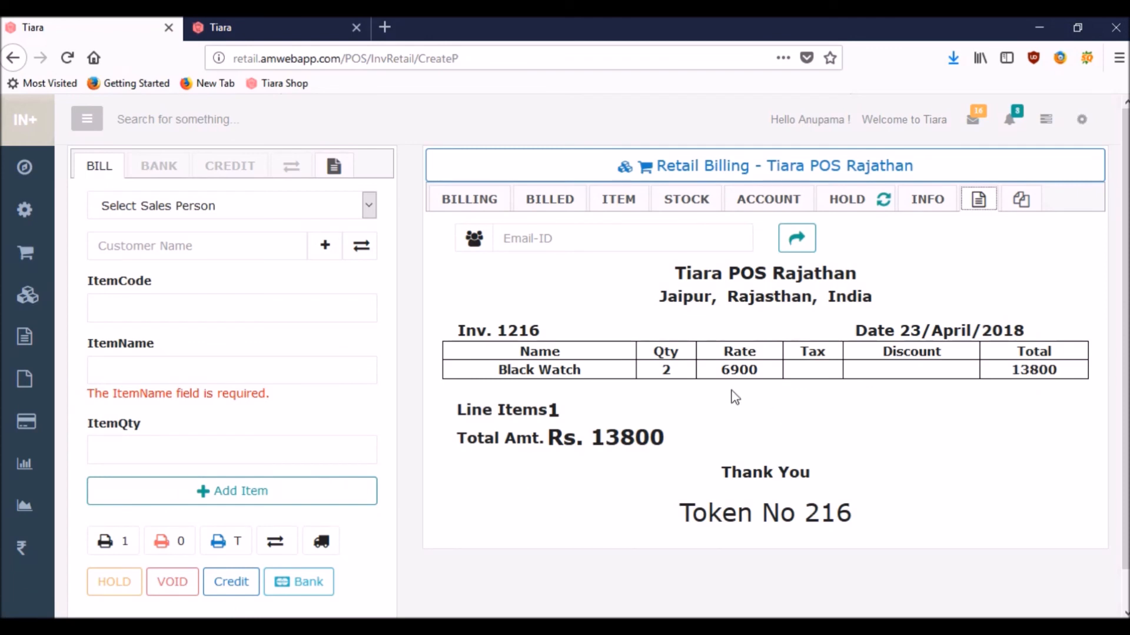
Step: Complete bill 1216 without printing, return to main navigation, and open the POS locations list
left_click(170, 546)
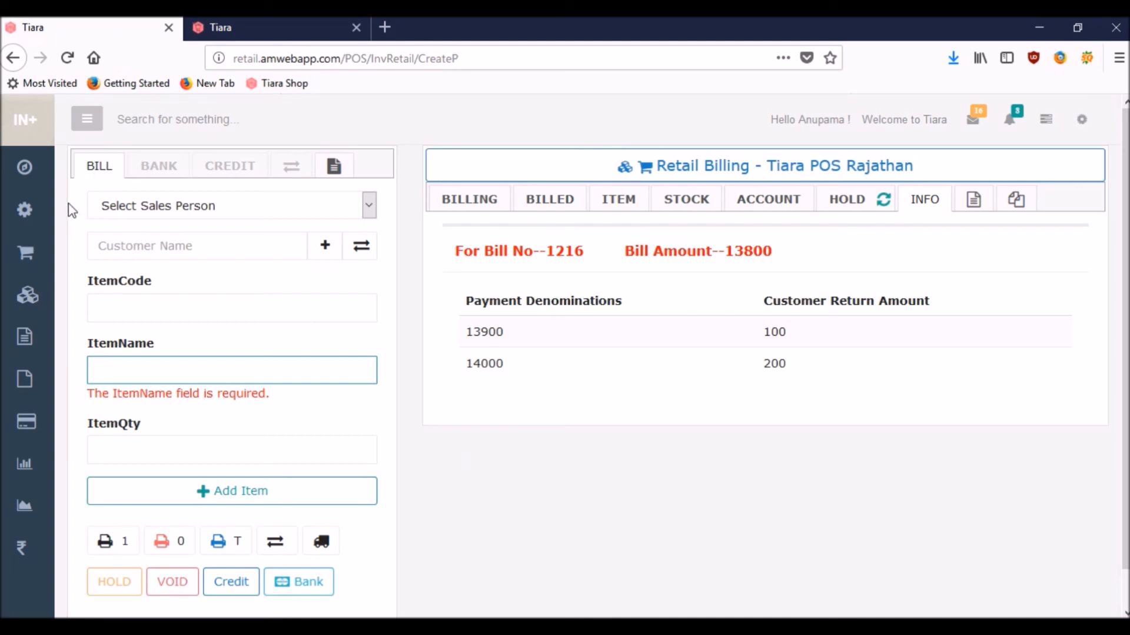
left_click(38, 178)
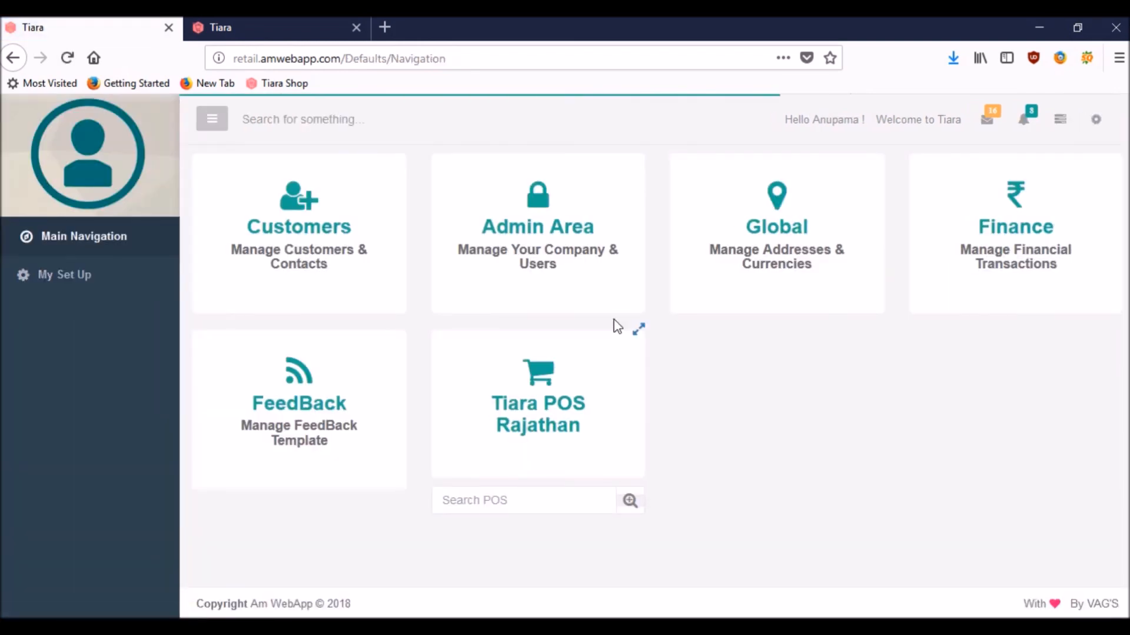
left_click(639, 335)
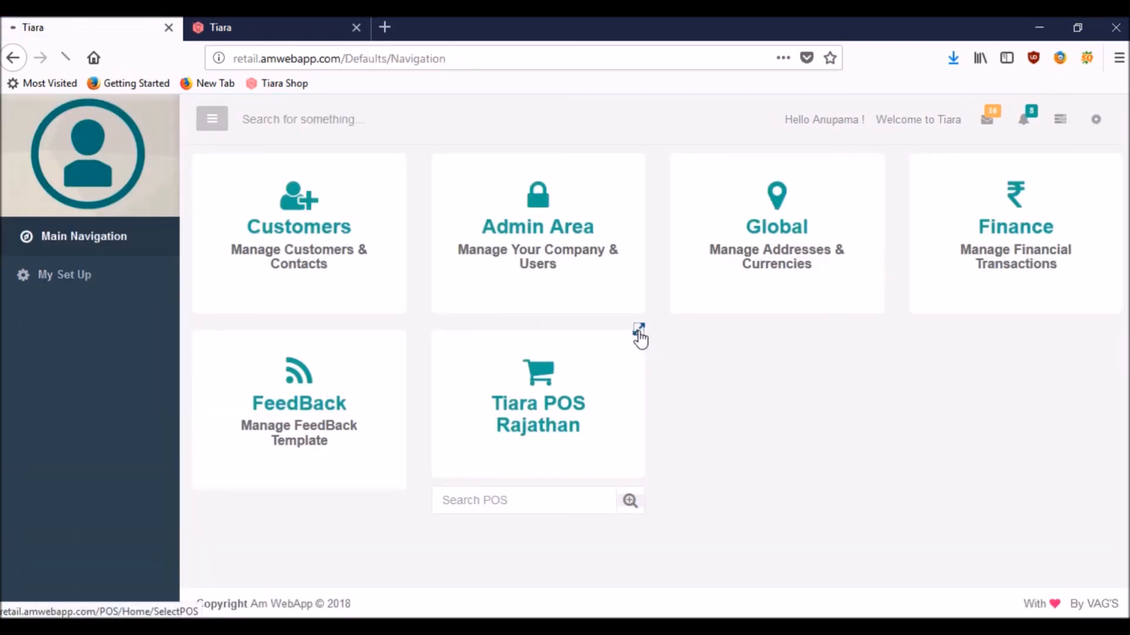